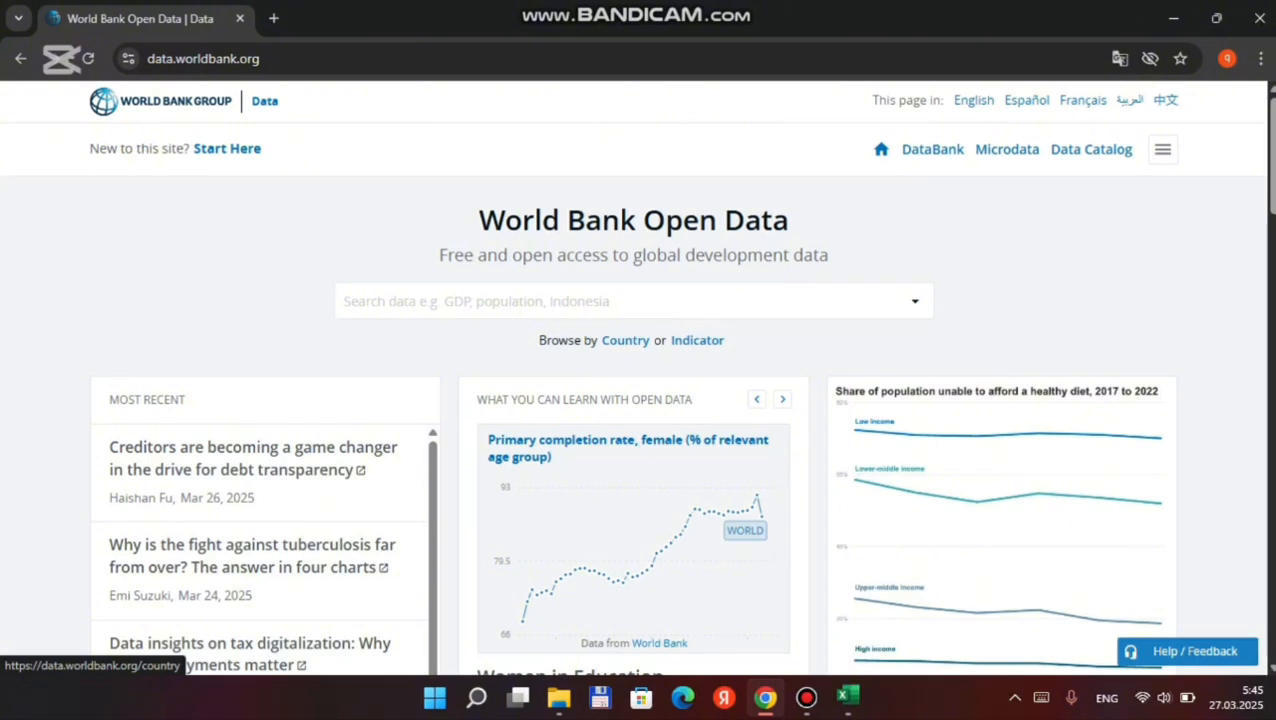
Step: Browse the World Bank data by country, search for malaysia, and open Malaysia's data page
left_click(625, 340)
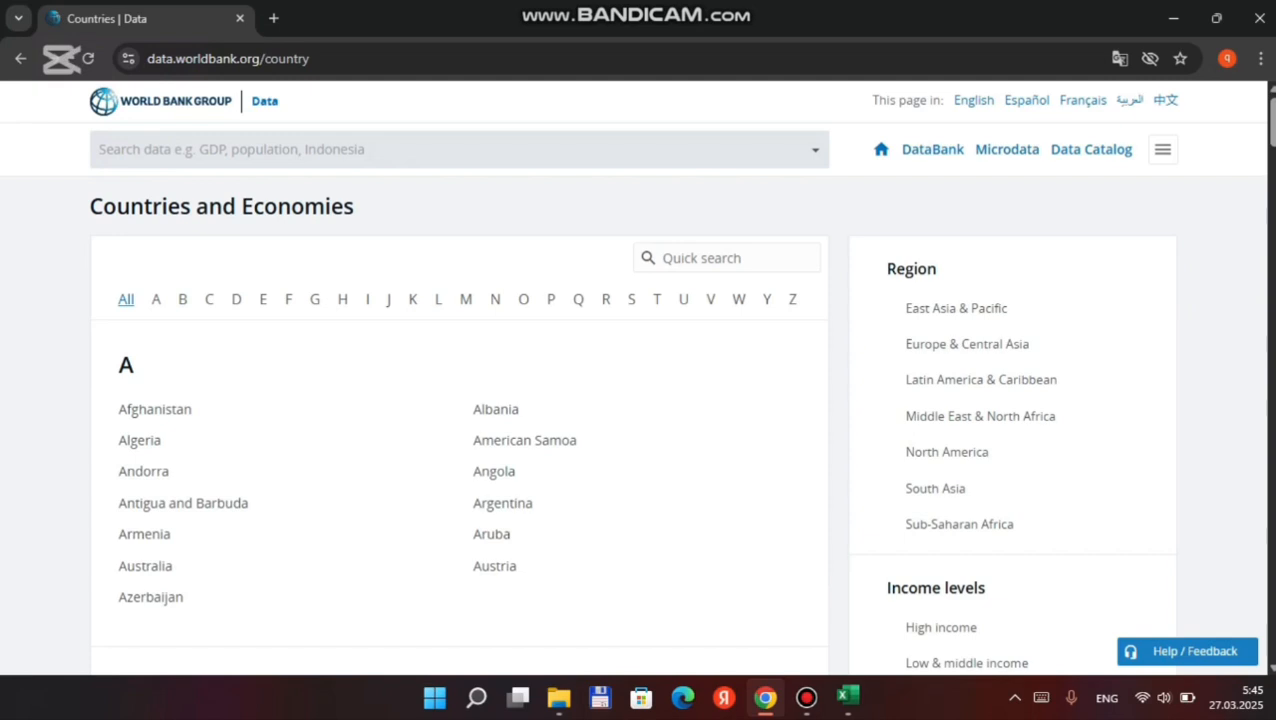
left_click(726, 258)
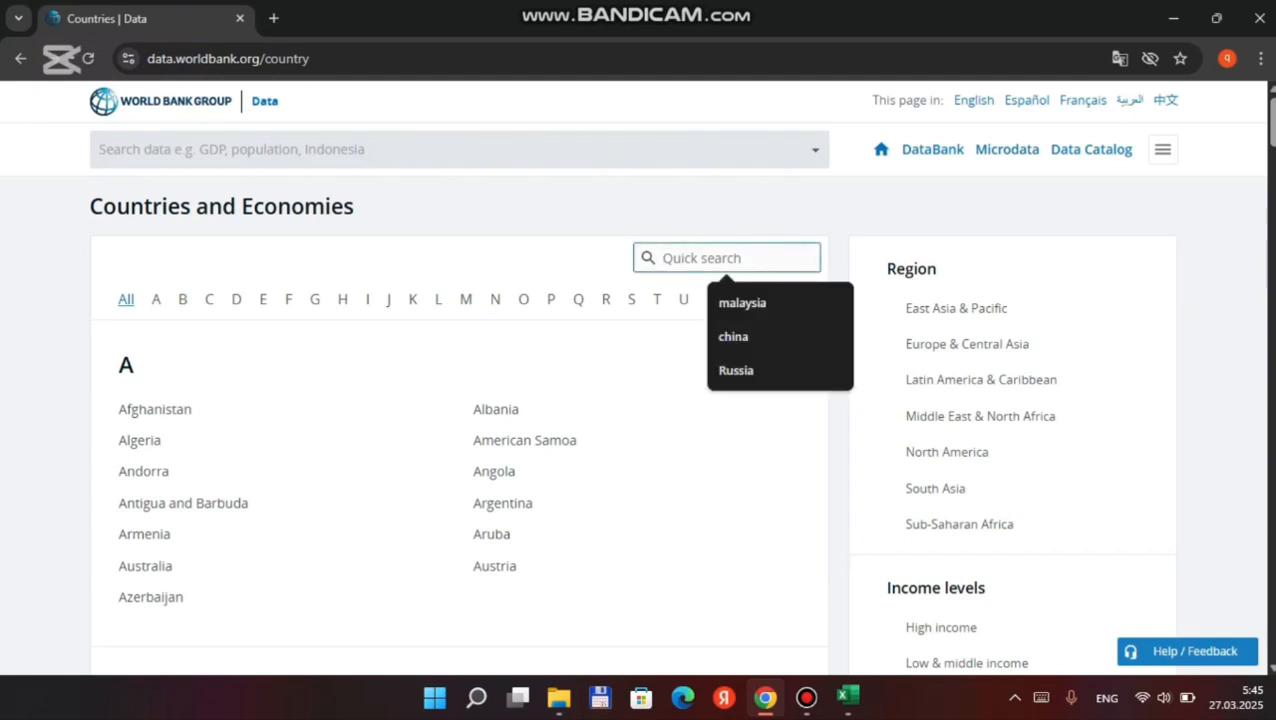
key("Down")
key("Return")
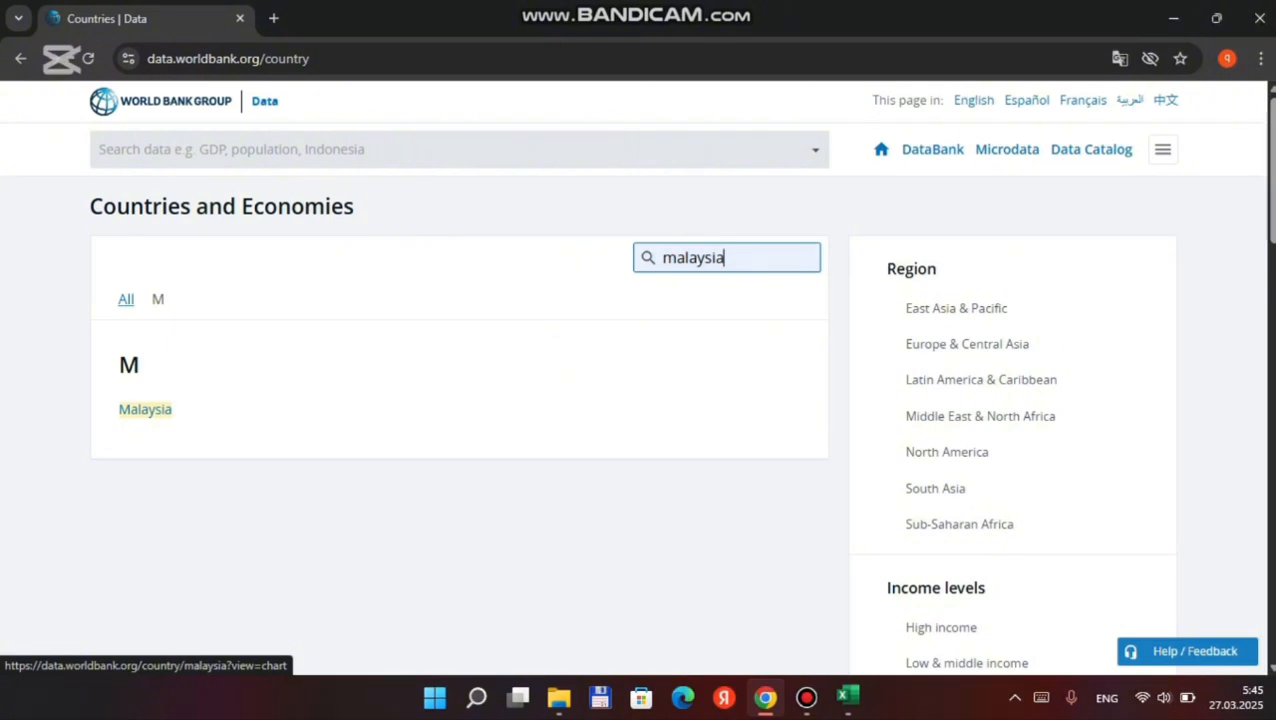
left_click(145, 409)
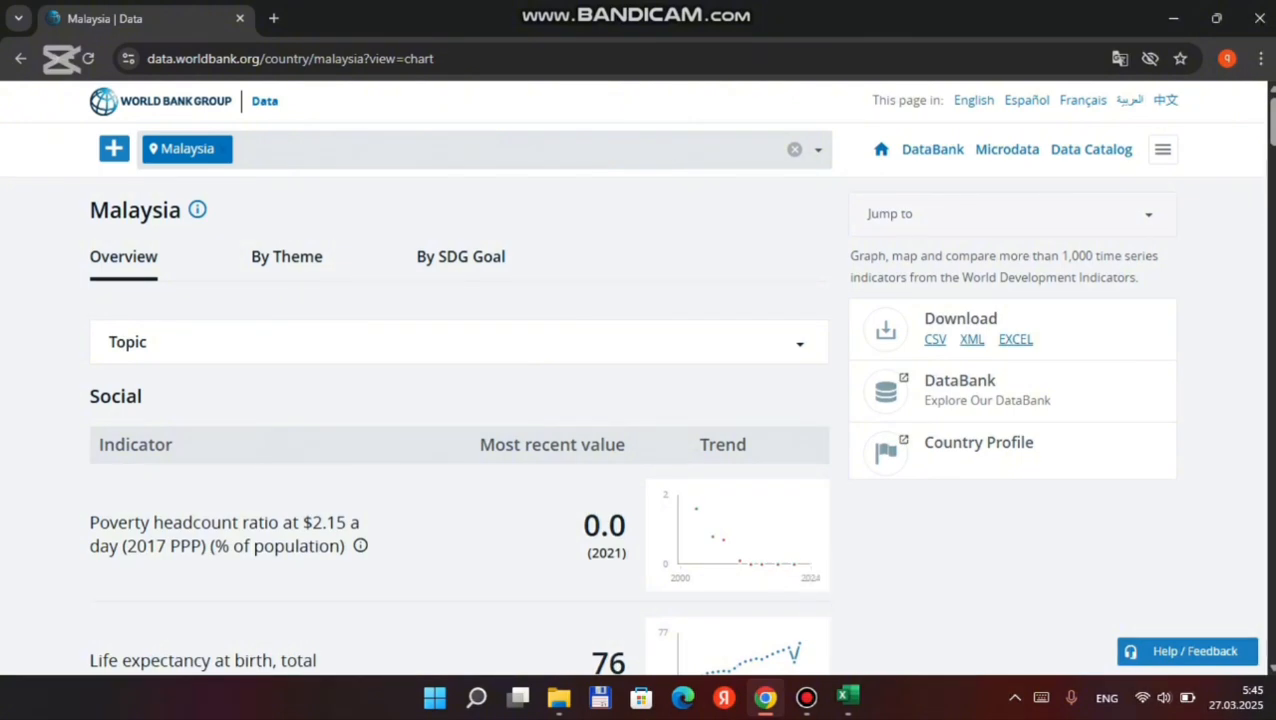
Step: Switch to the downloaded API_MYS workbook in Excel and examine the highlighted indicator rows in its Data sheet
mouse_move(847, 697)
mouse_move(745, 590)
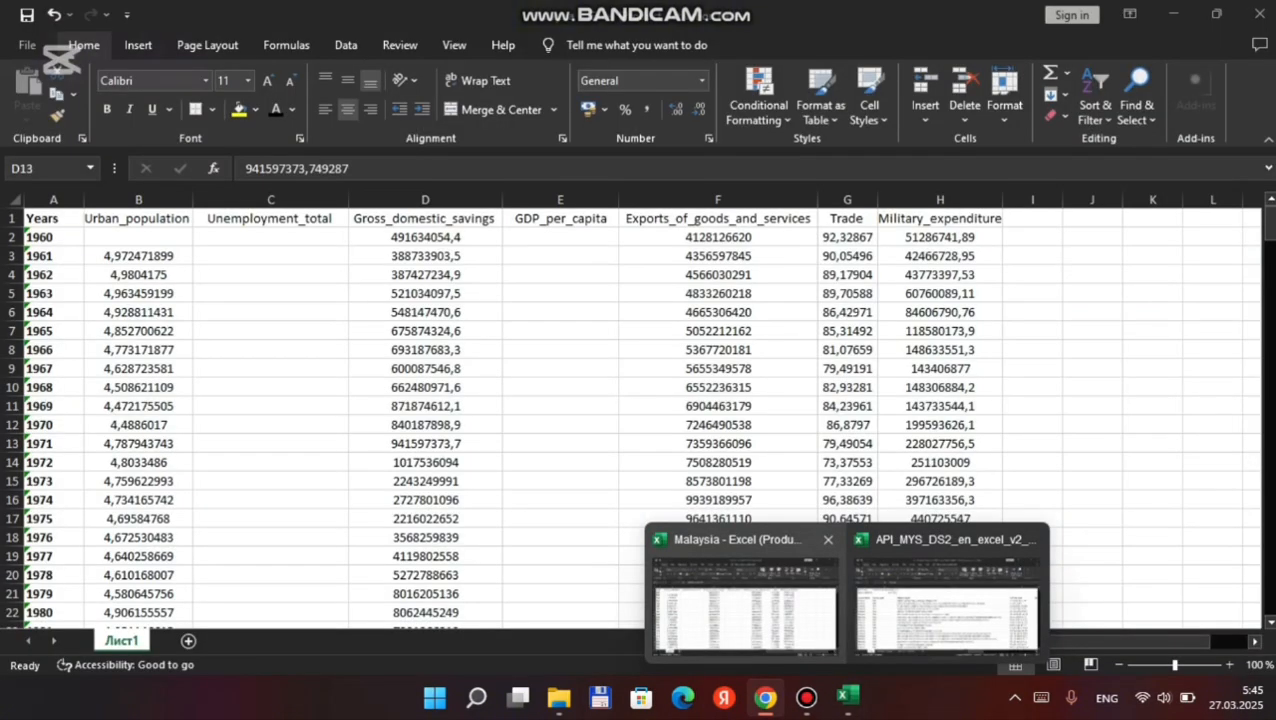
left_click(947, 605)
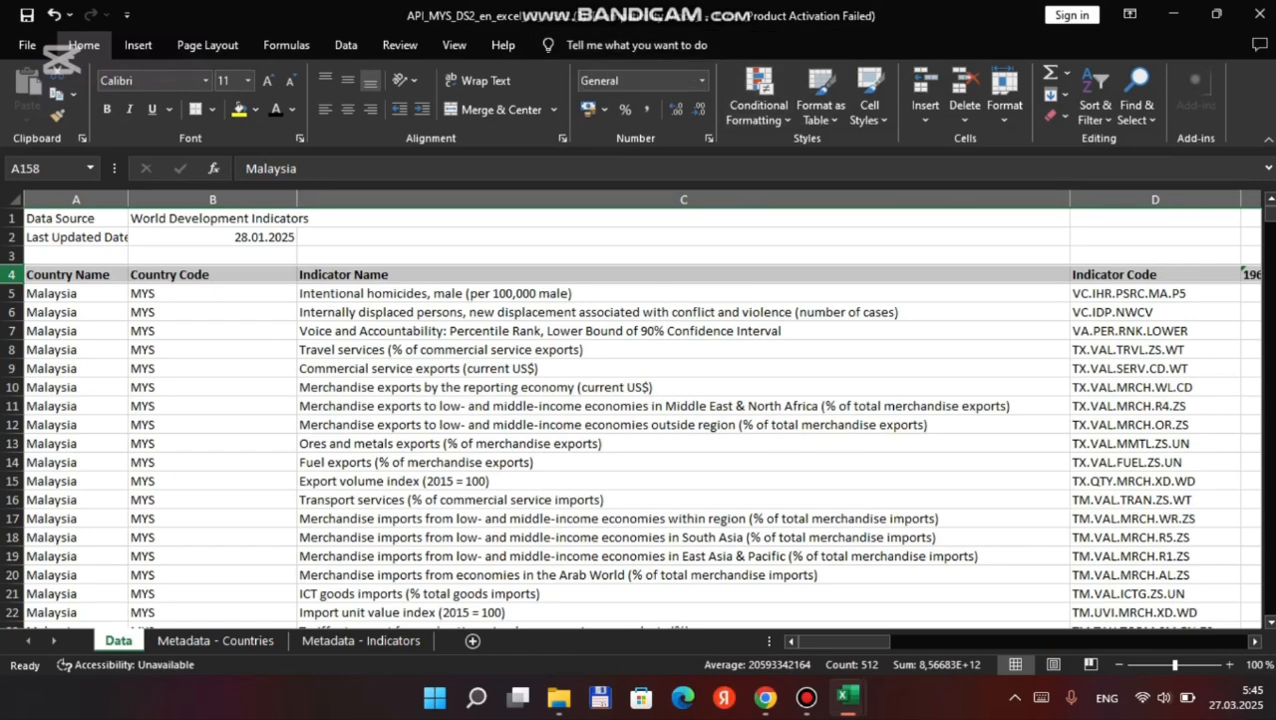
scroll(640, 420, "down", 10)
scroll(640, 420, "up", 2)
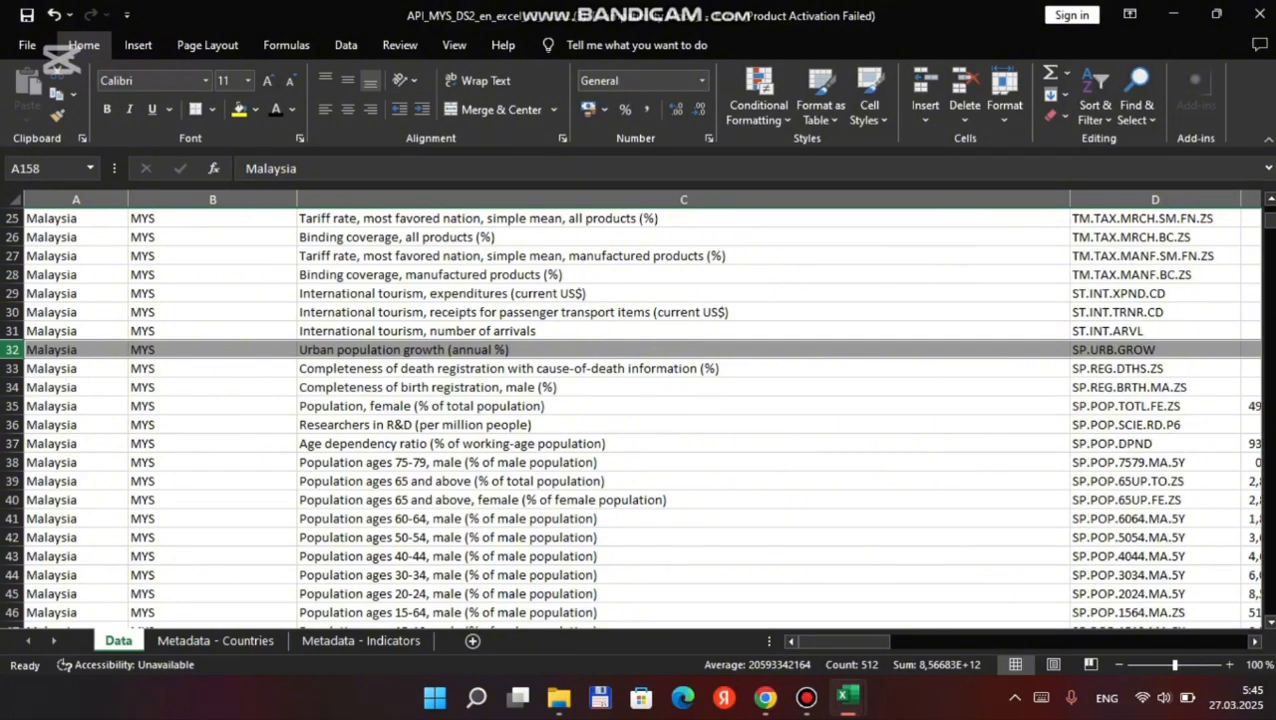
scroll(640, 420, "down", 5)
scroll(640, 420, "down", 9)
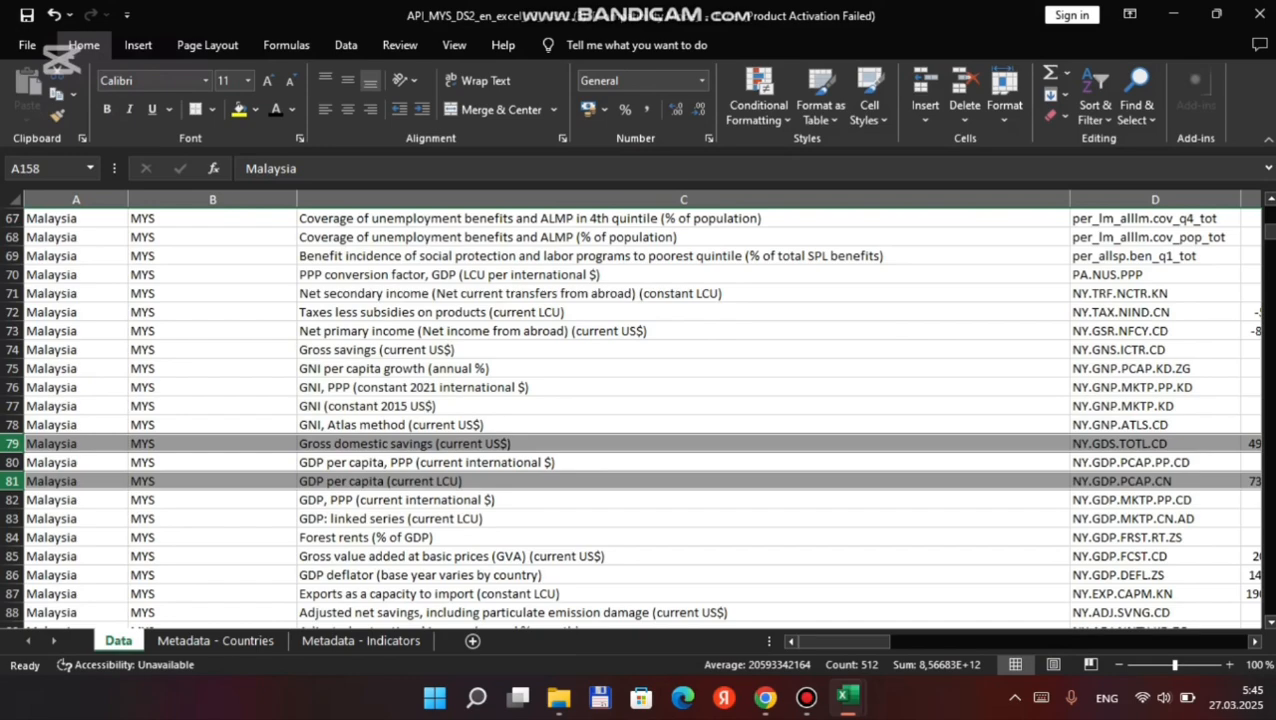
scroll(640, 420, "up", 20)
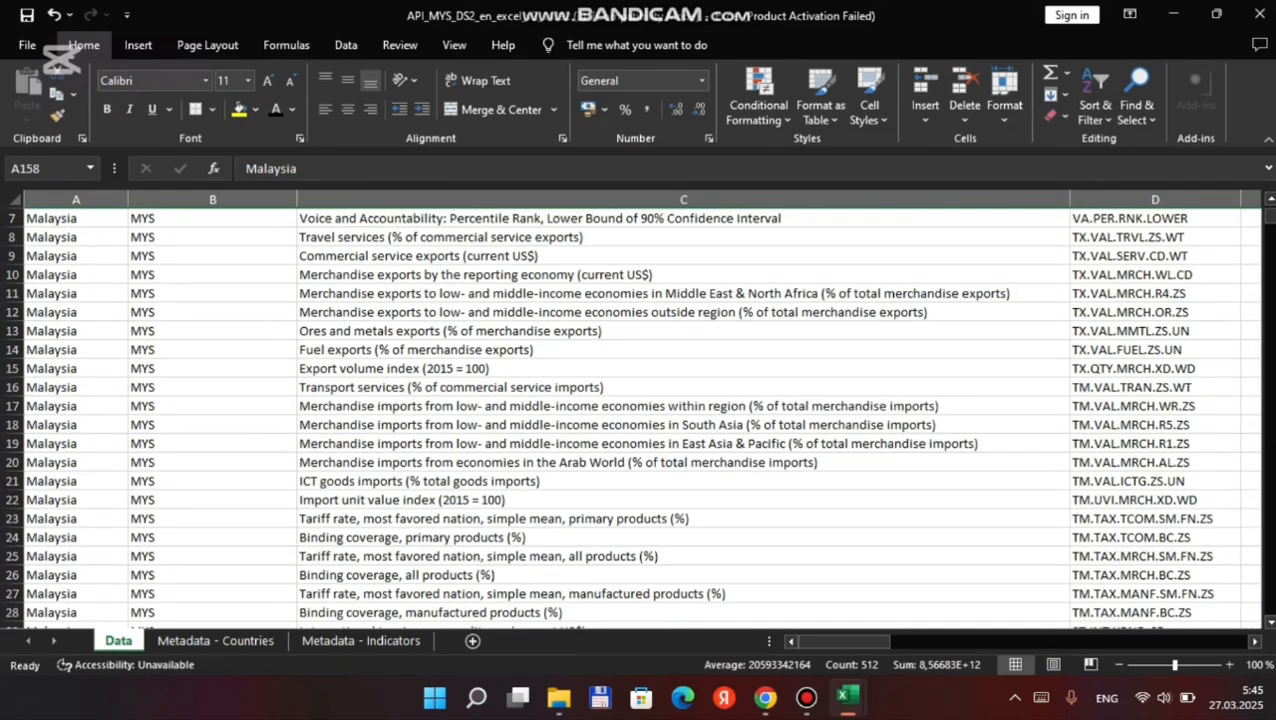
scroll(640, 420, "up", 2)
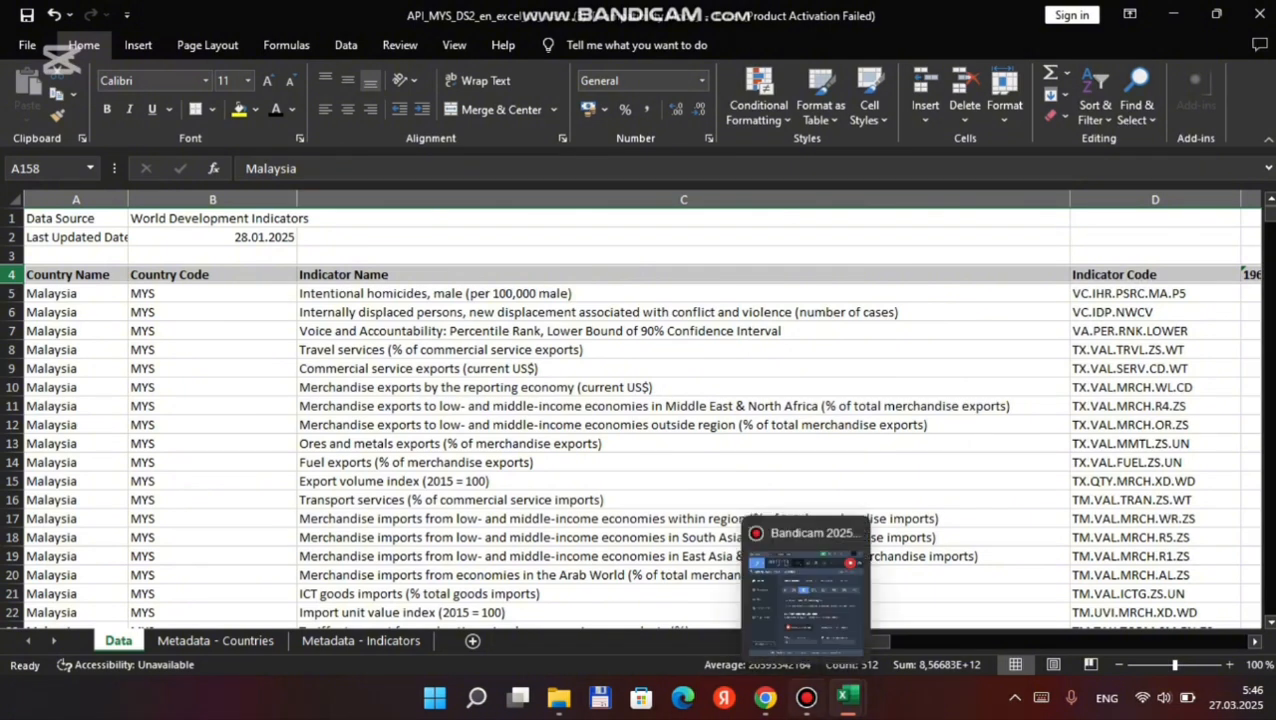
Step: Switch to the Malaysia workbook and review its yearly indicator columns
mouse_move(847, 697)
left_click(745, 600)
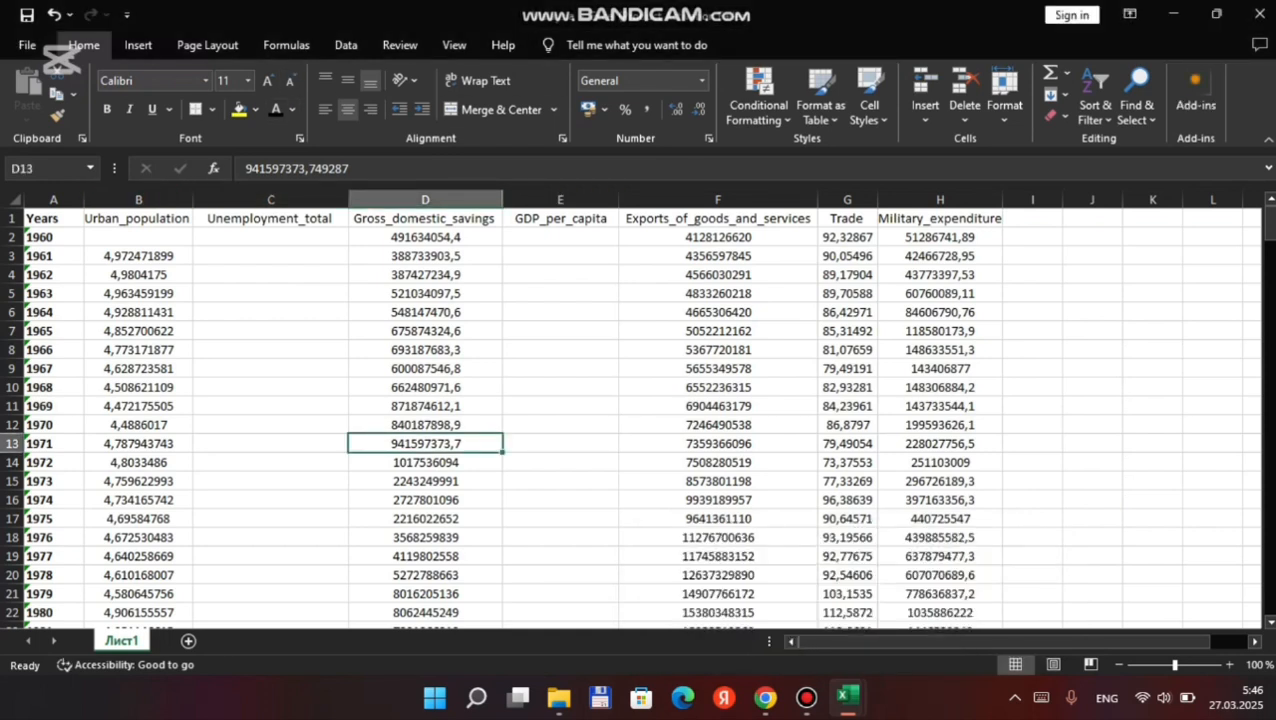
scroll(640, 420, "down", 9)
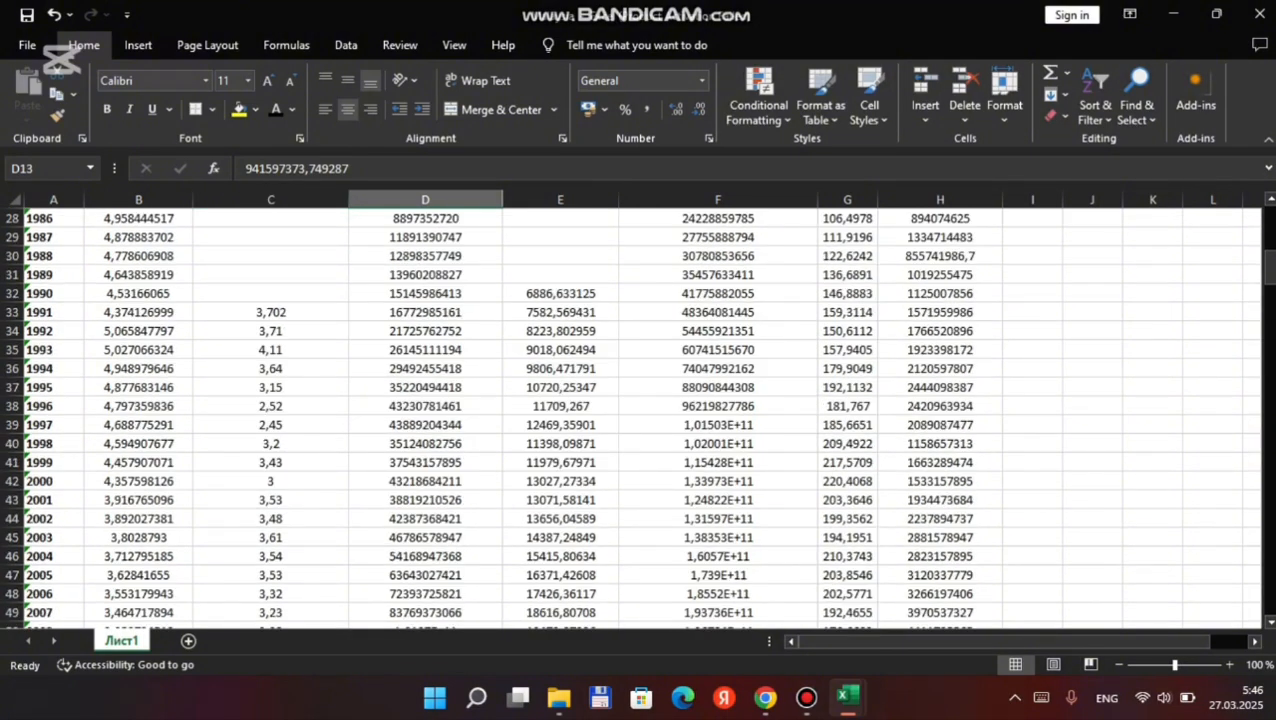
scroll(640, 420, "down", 6)
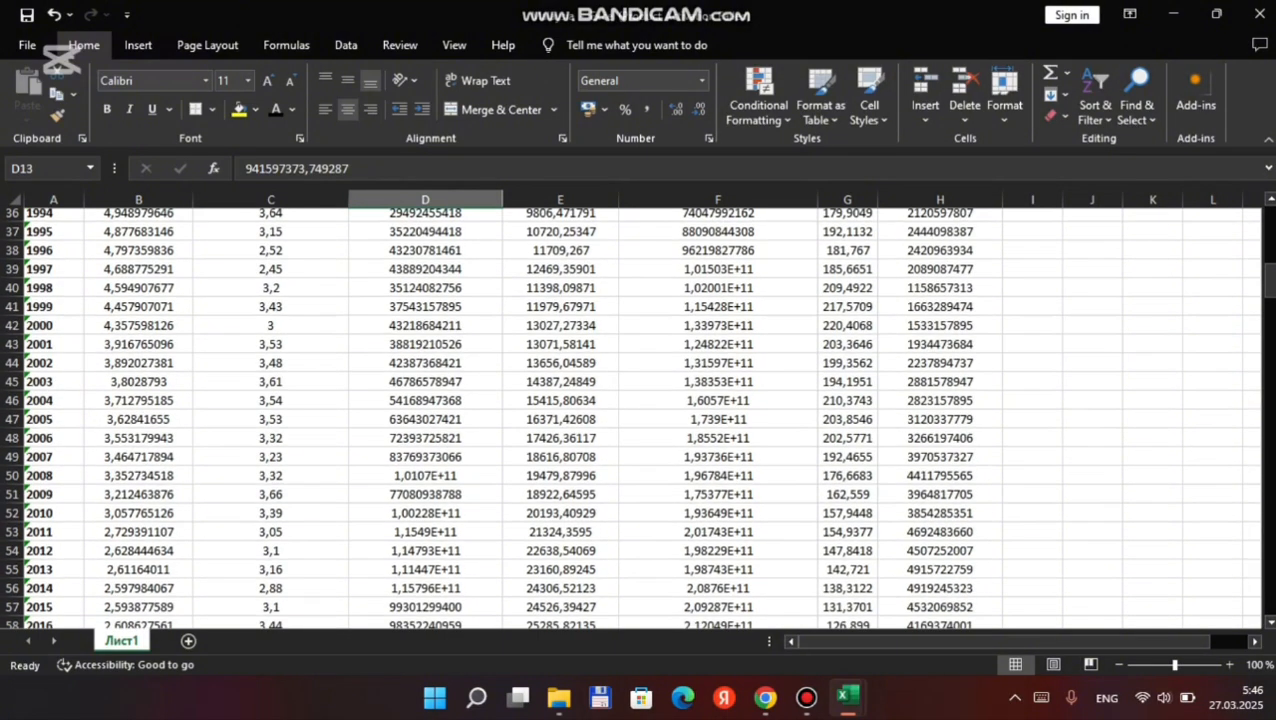
scroll(640, 420, "up", 11)
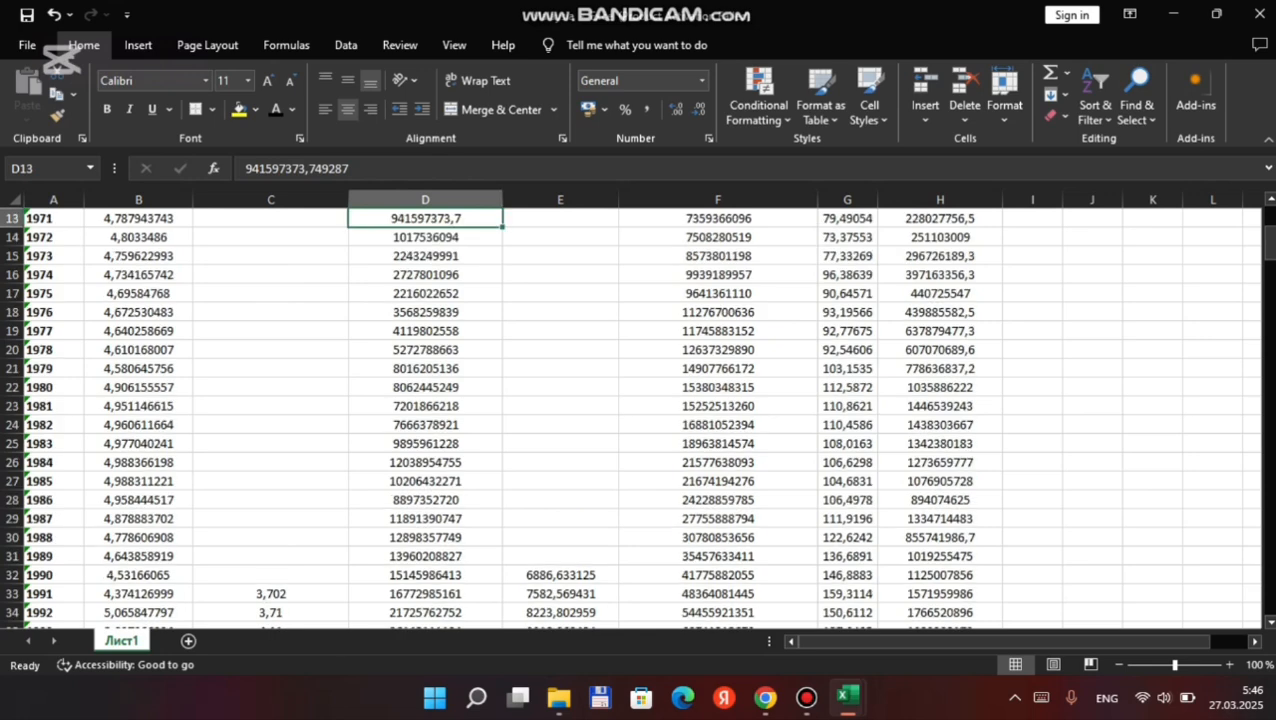
Step: Search Windows for stata and launch StataMP 18 (64-bit)
left_click(434, 698)
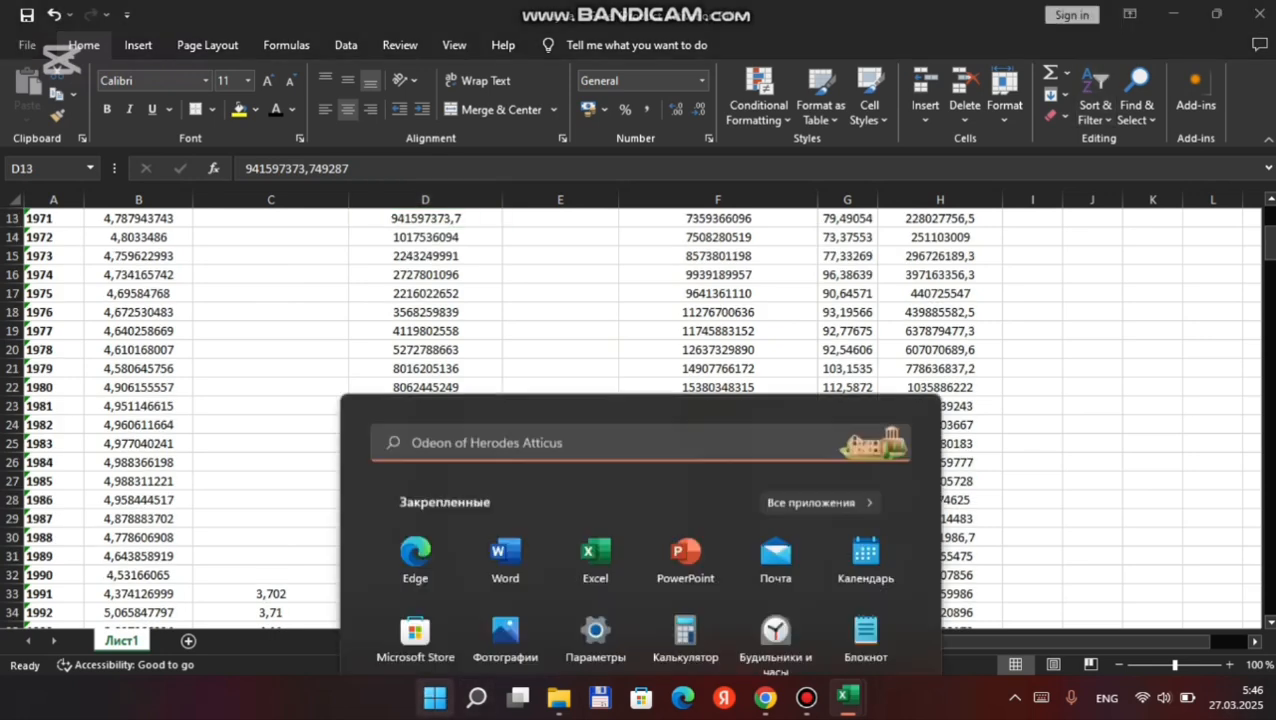
left_click(476, 698)
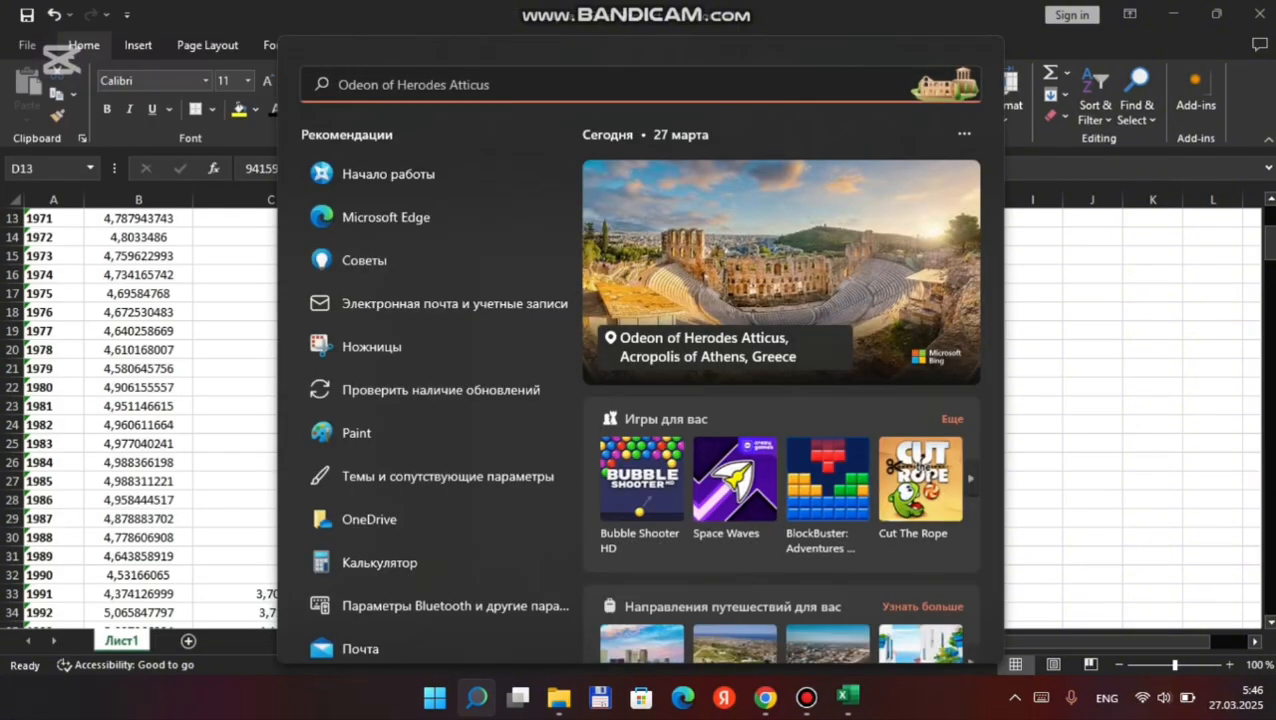
type("stata")
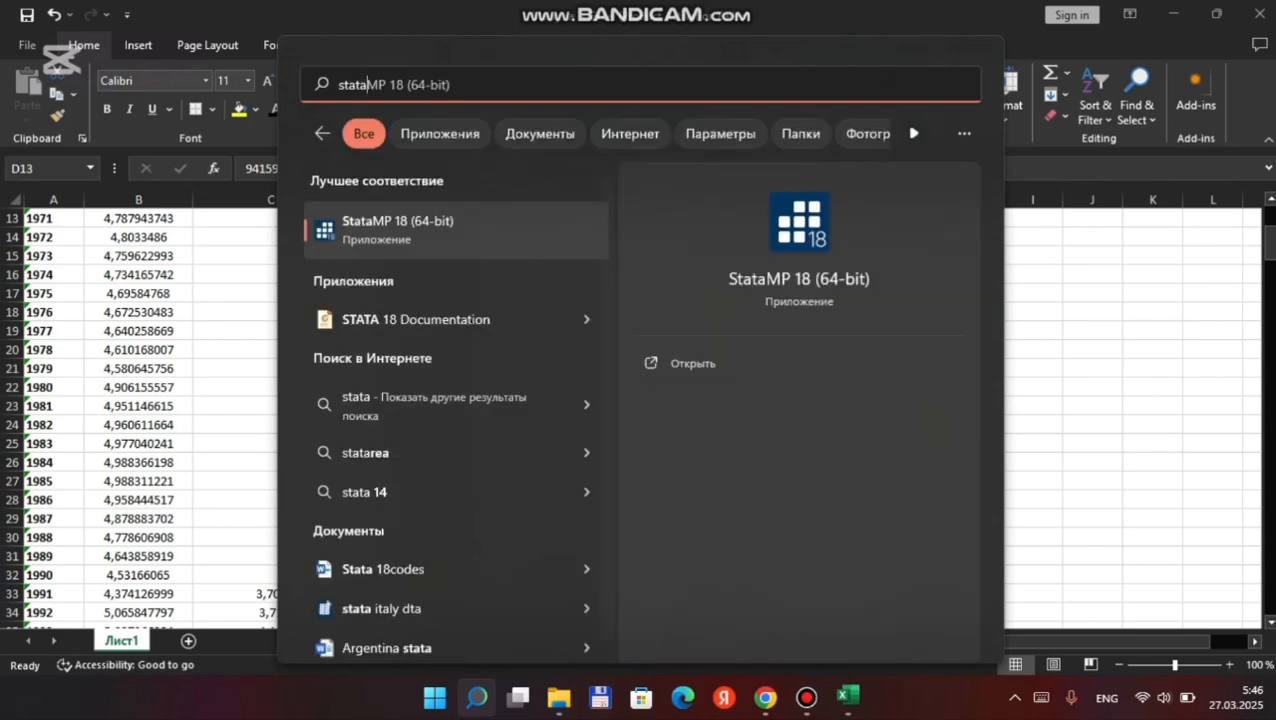
key("Return")
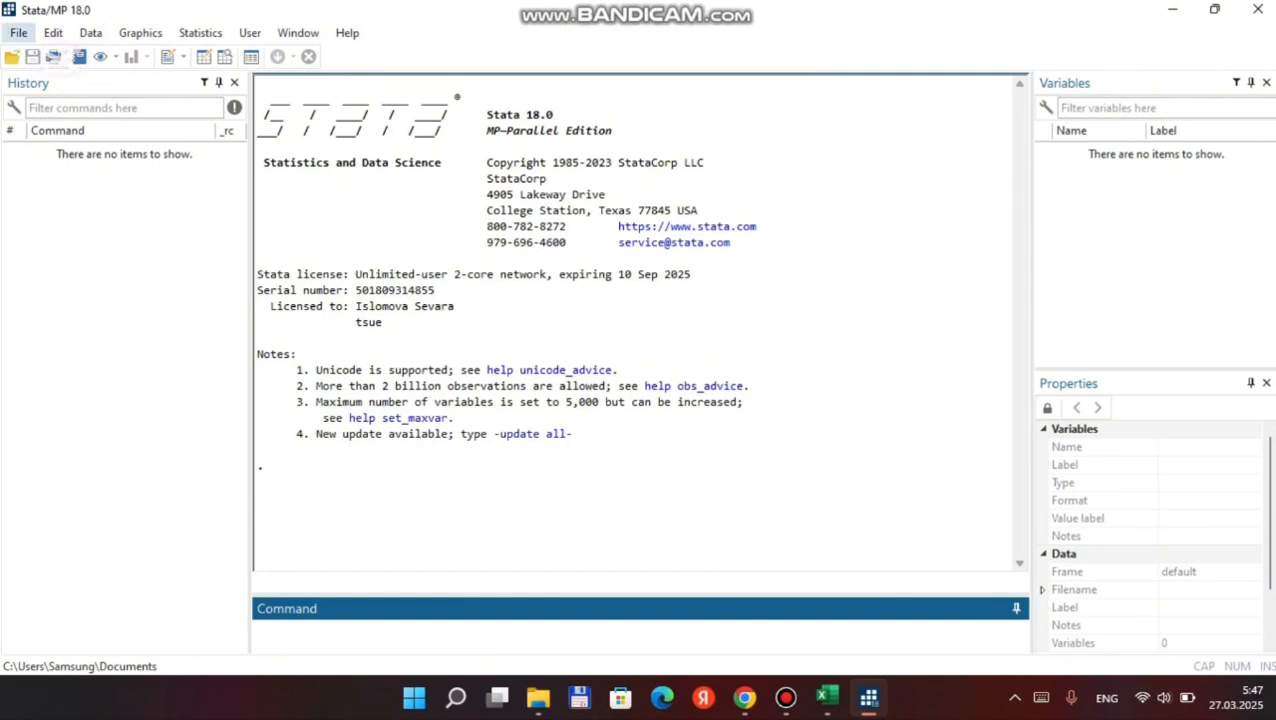
Step: Import the Malaysia.xlsx spreadsheet from the desktop, using the first row as variable names
left_click(18, 32)
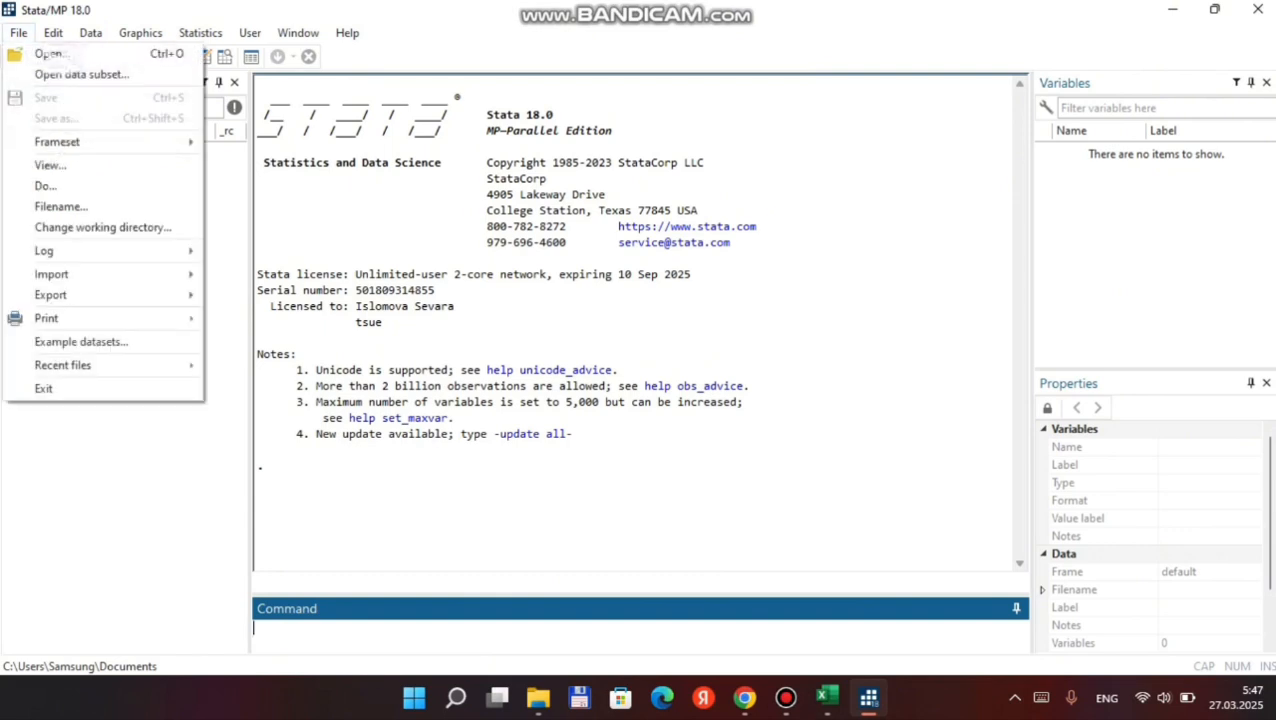
mouse_move(100, 274)
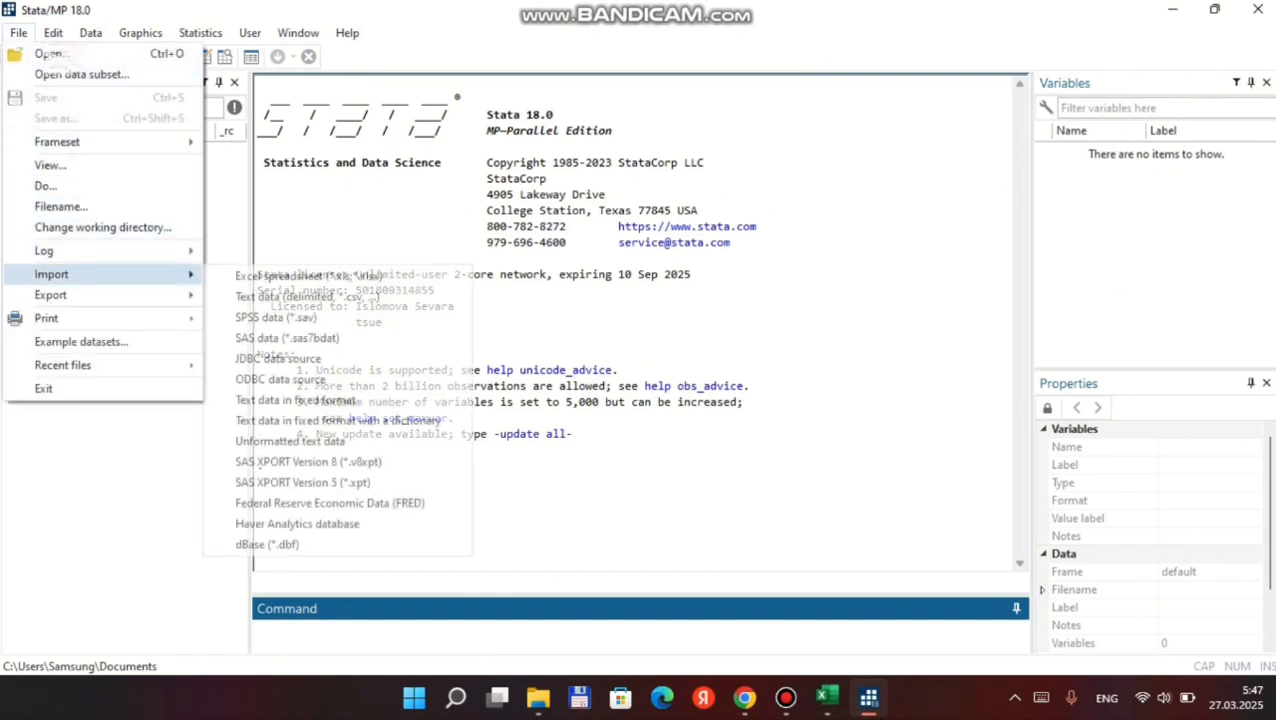
left_click(308, 276)
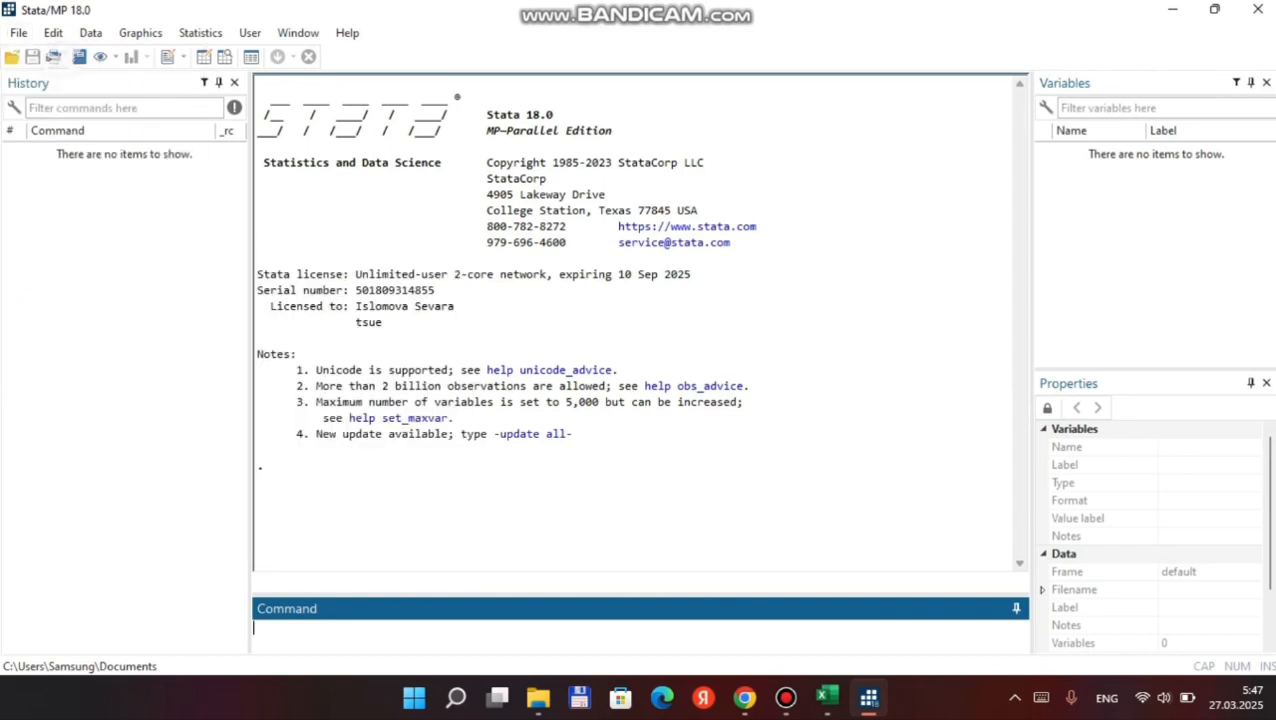
left_click(806, 197)
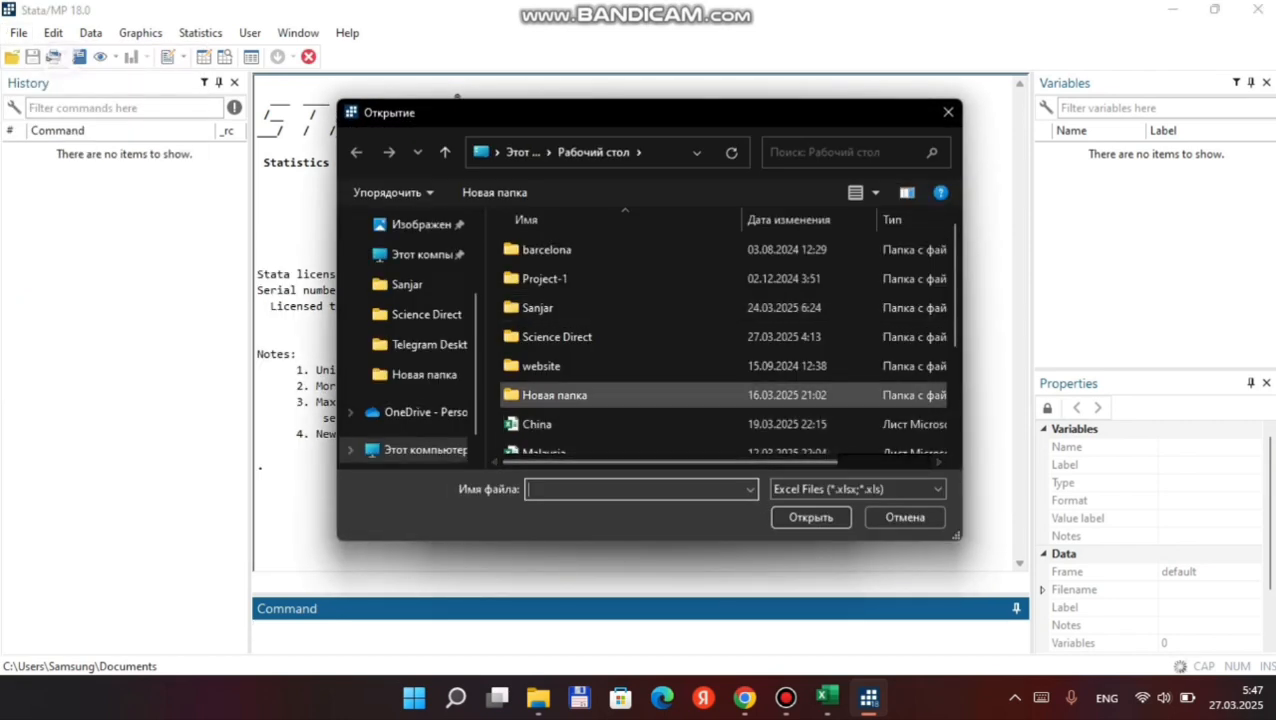
scroll(600, 395, "down", 2)
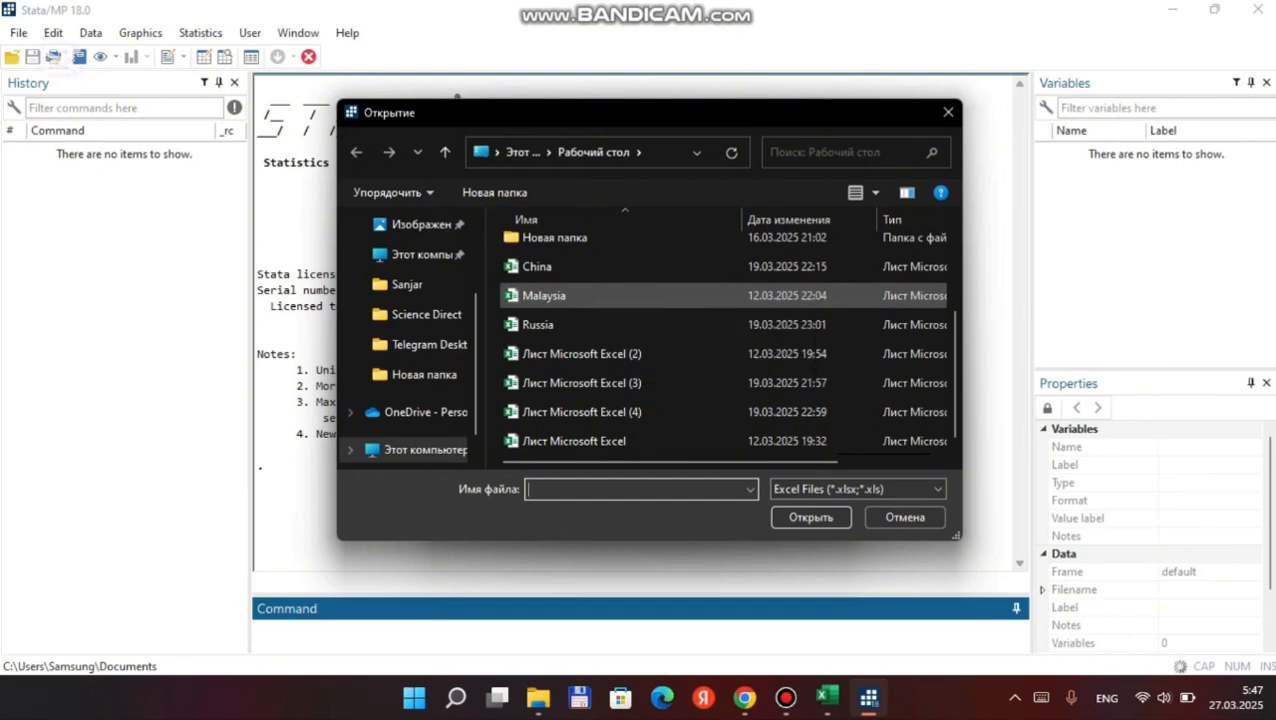
left_click(635, 298)
left_click(810, 517)
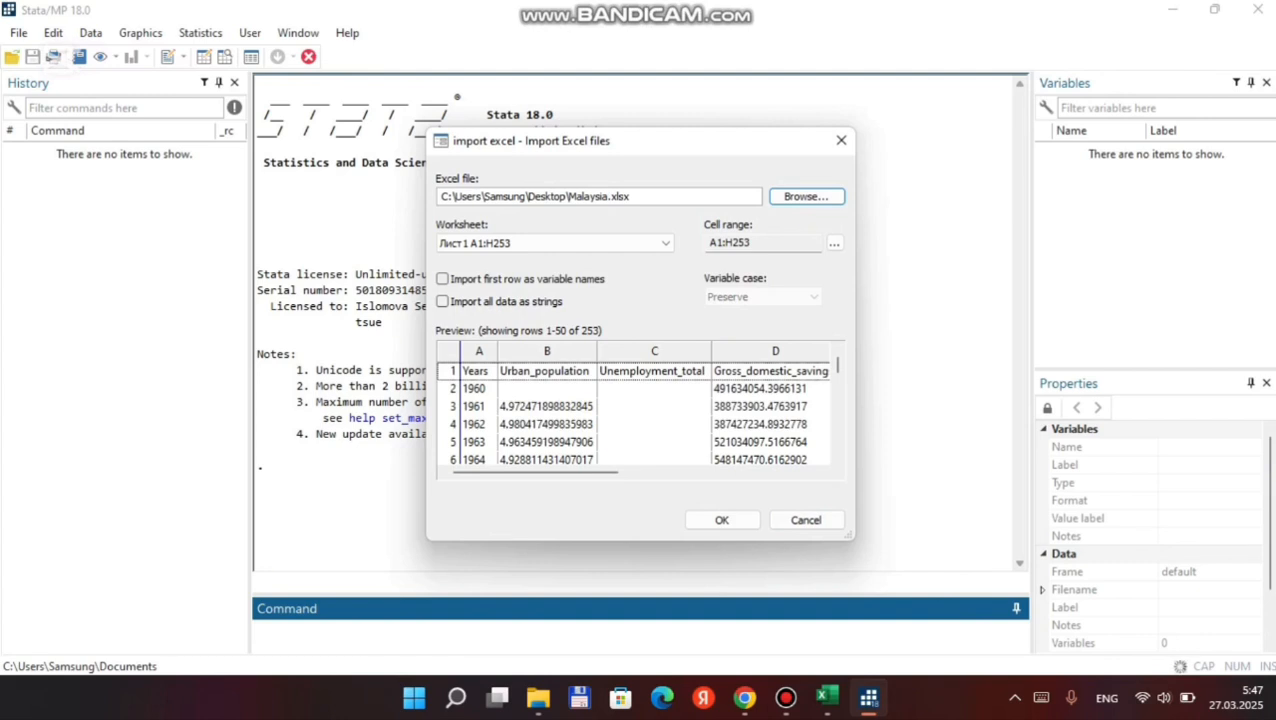
left_click(443, 279)
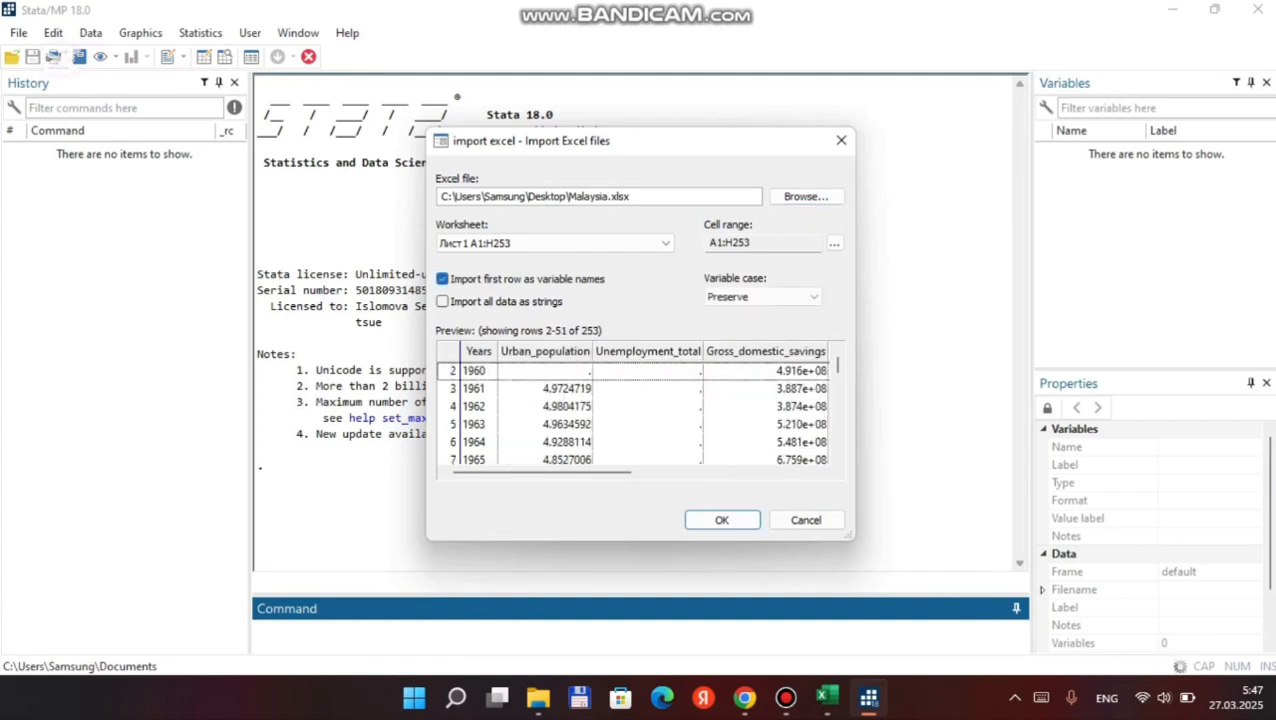
key("Return")
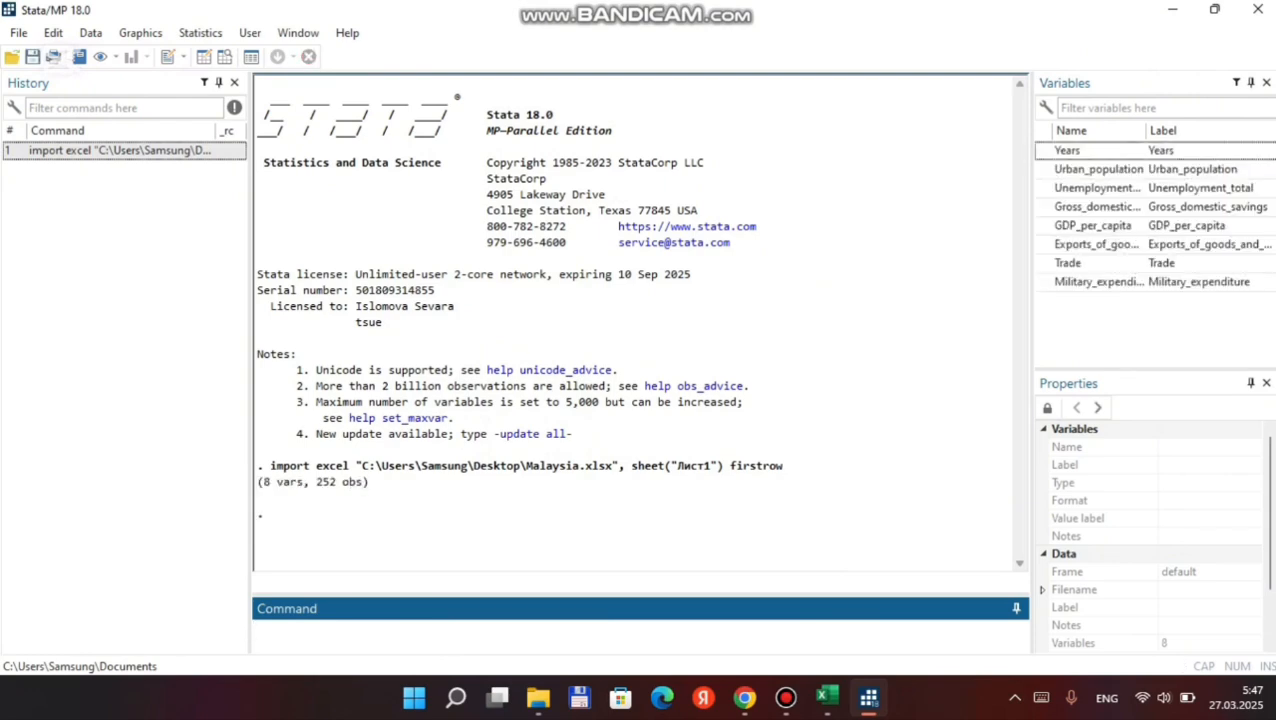
Step: Browse the imported dataset with the br command, review its rows, and close the Data Editor
type("br")
key("Return")
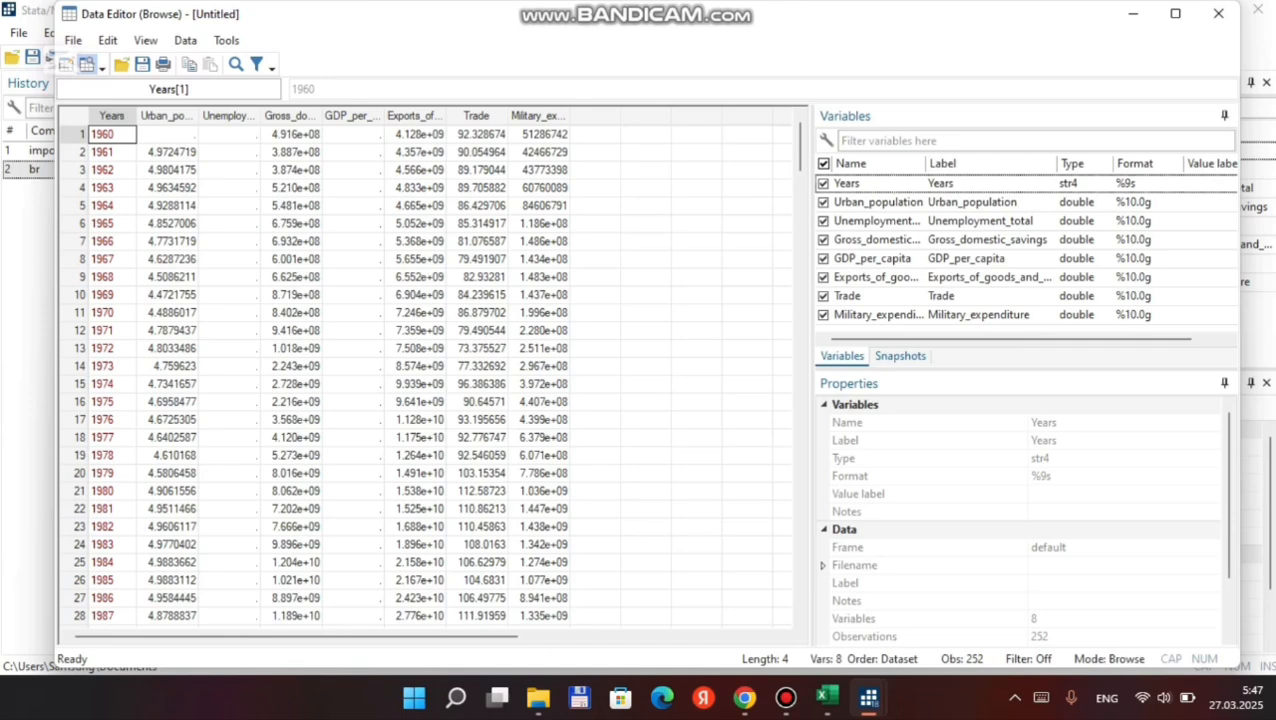
scroll(430, 370, "down", 7)
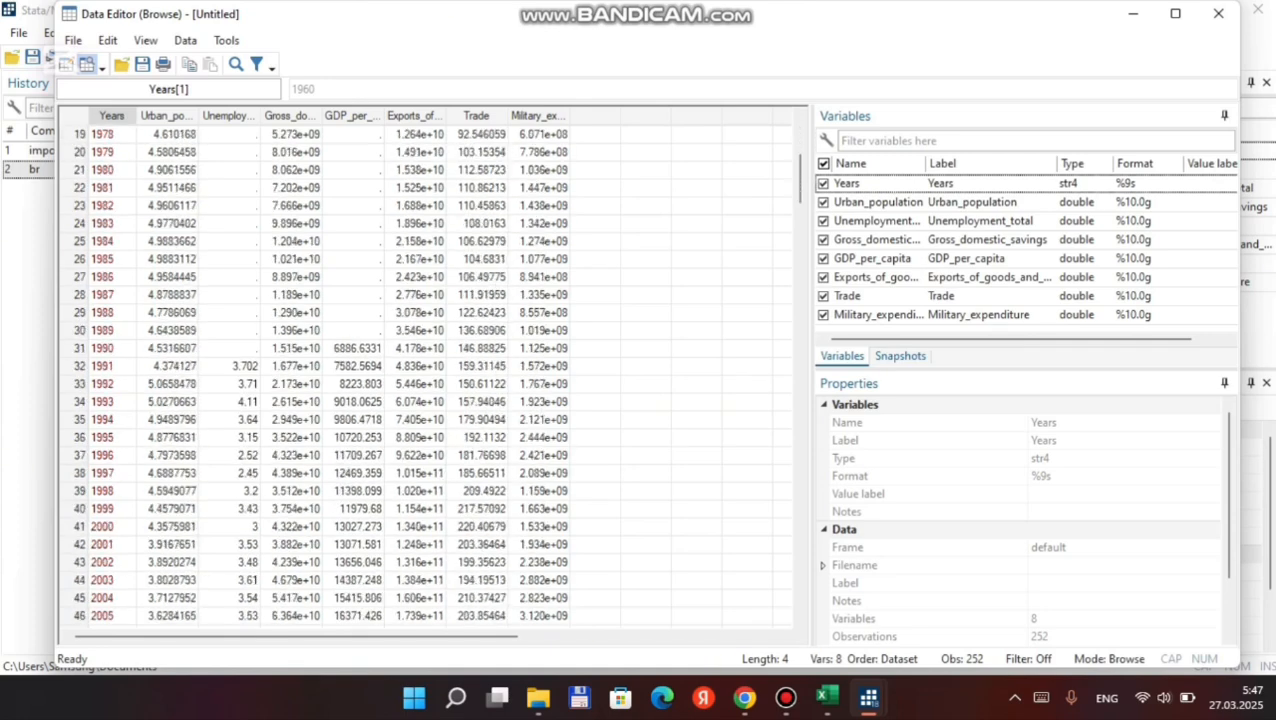
scroll(430, 370, "up", 7)
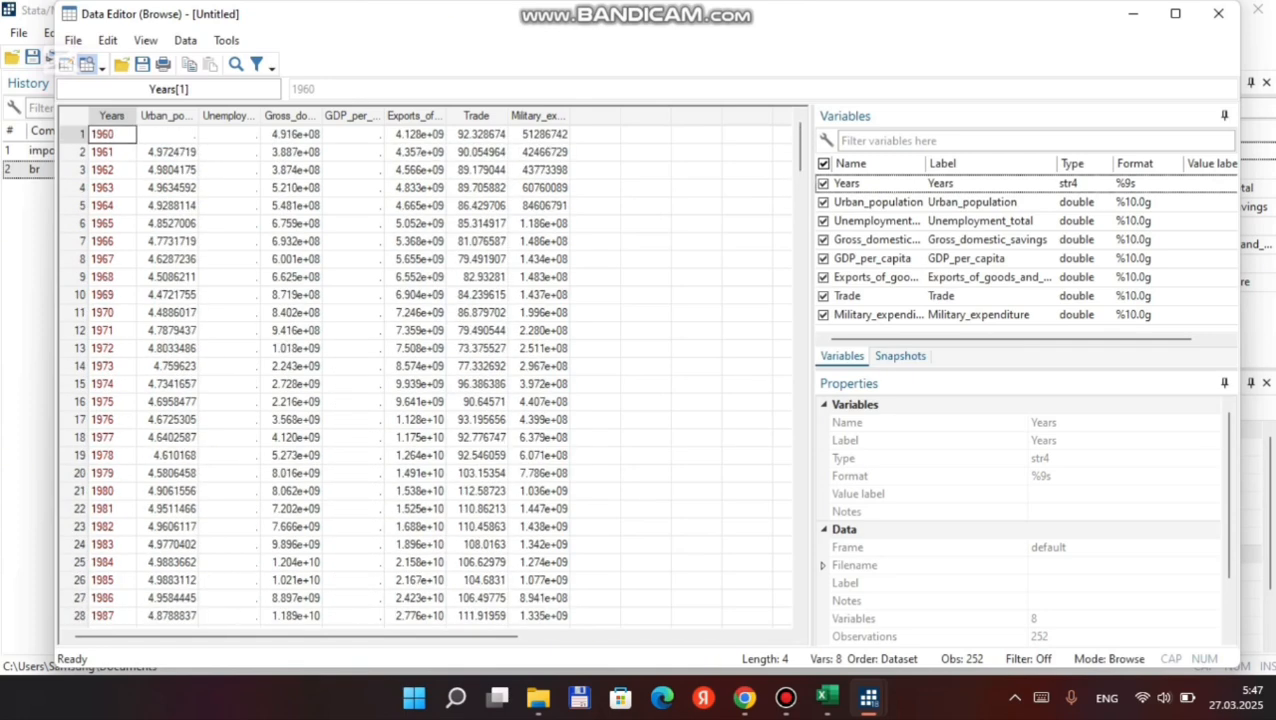
scroll(430, 370, "down", 9)
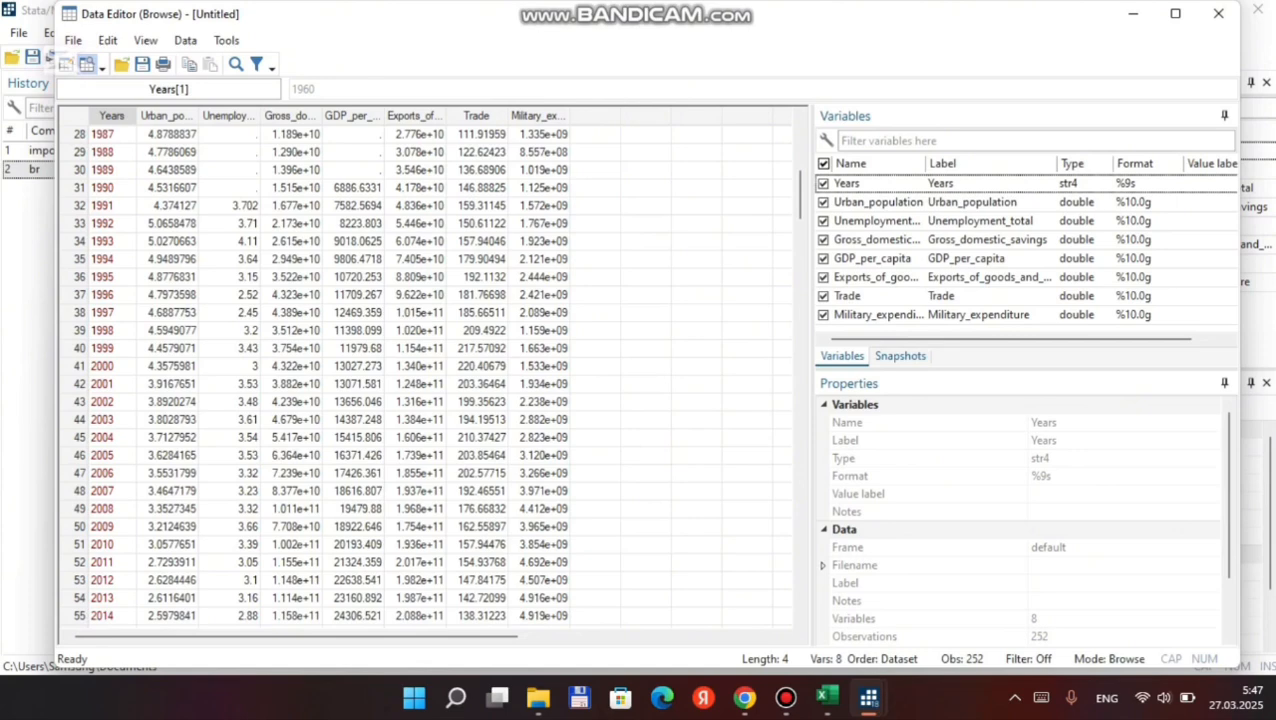
scroll(430, 370, "up", 9)
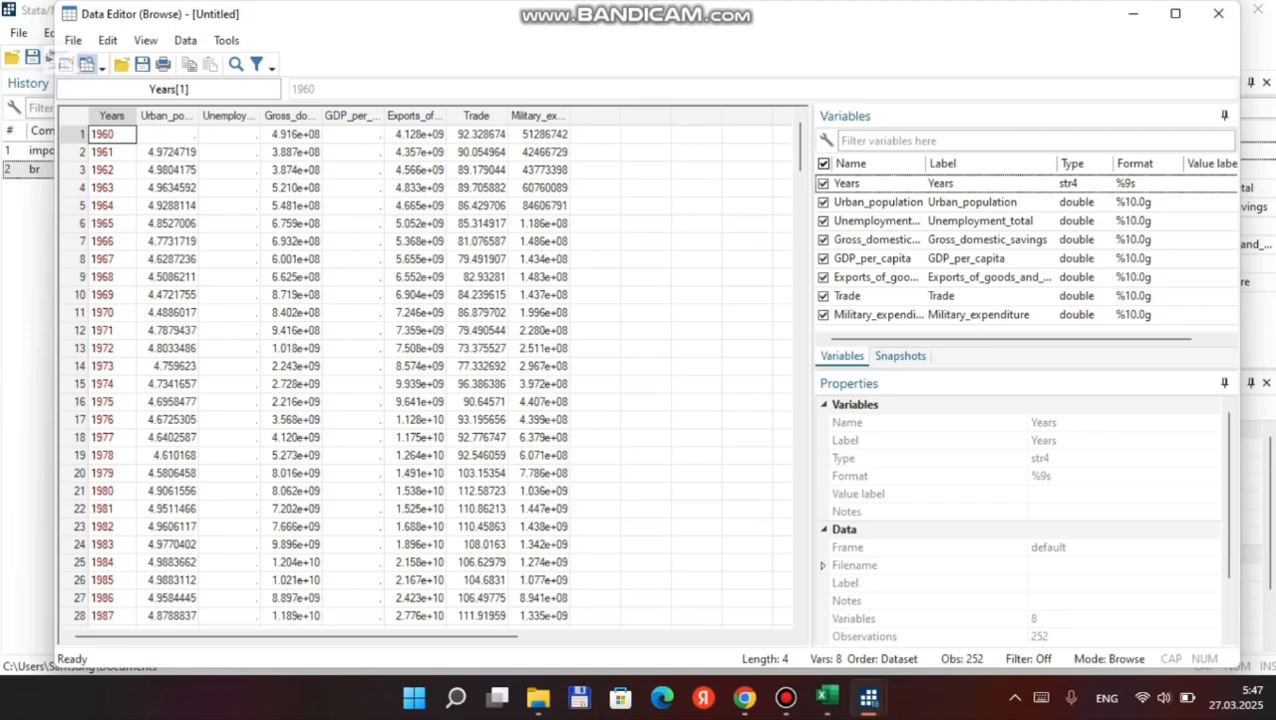
scroll(430, 370, "down", 15)
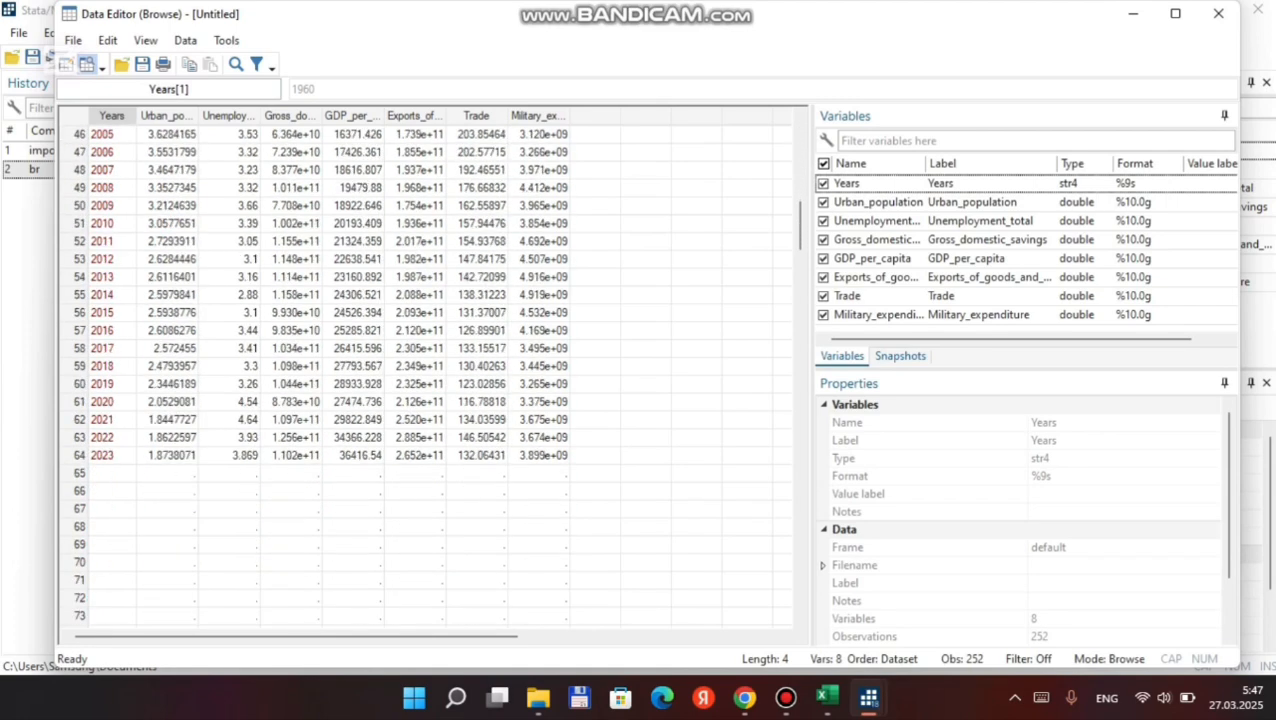
left_click(1218, 13)
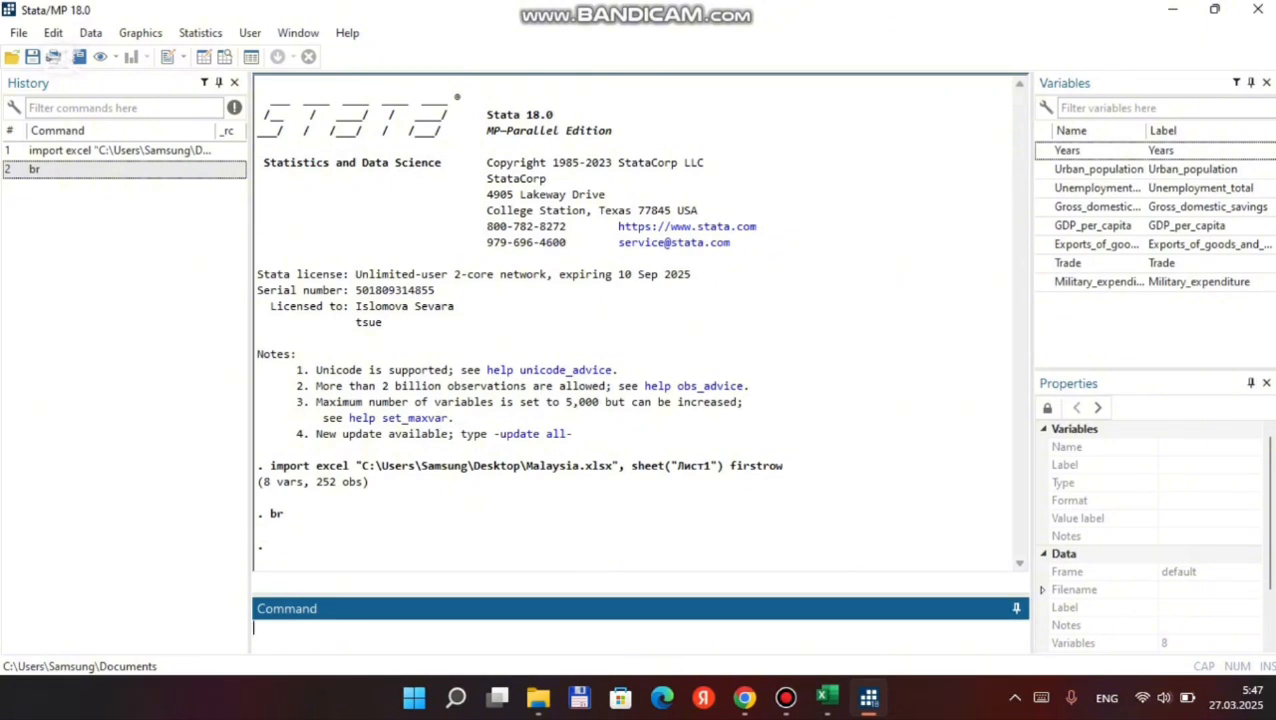
Step: Convert the string variable Years to numeric by running destring Years, replace dpcomma
type("s")
key("BackSpace")
type("e")
key("BackSpace")
type("destring")
left_click(1043, 150)
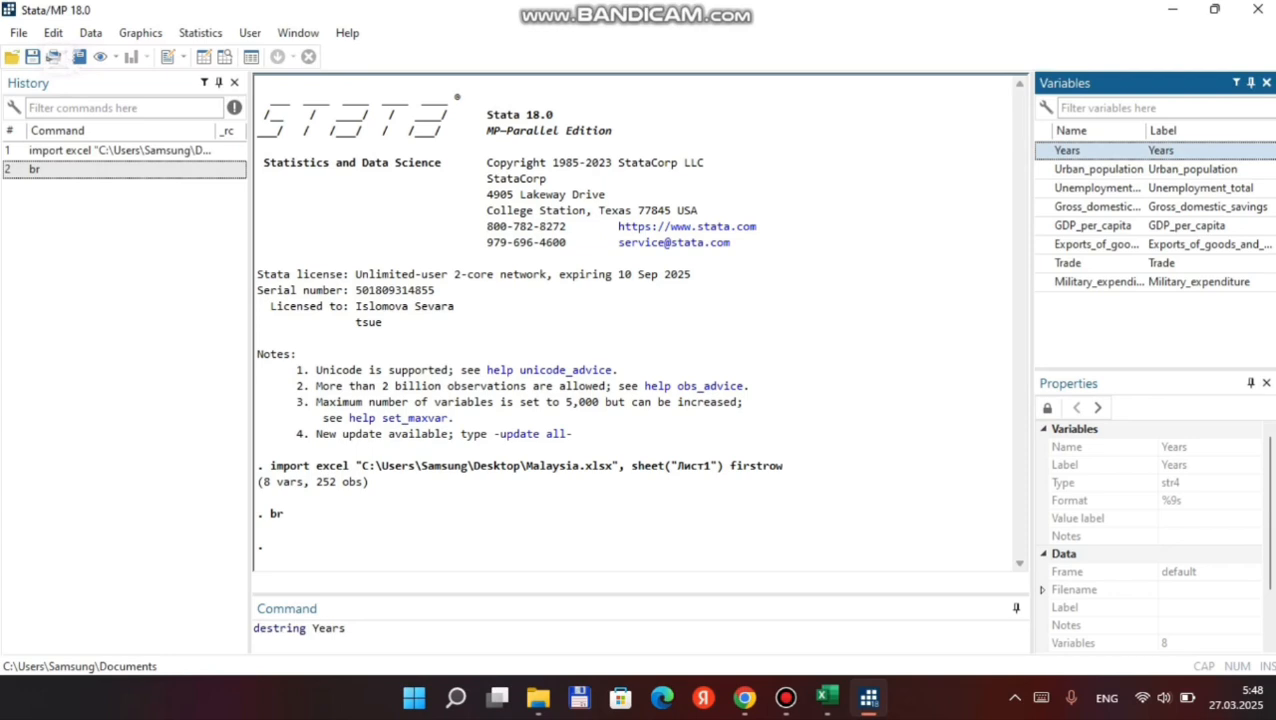
type(", d")
type("pcomma")
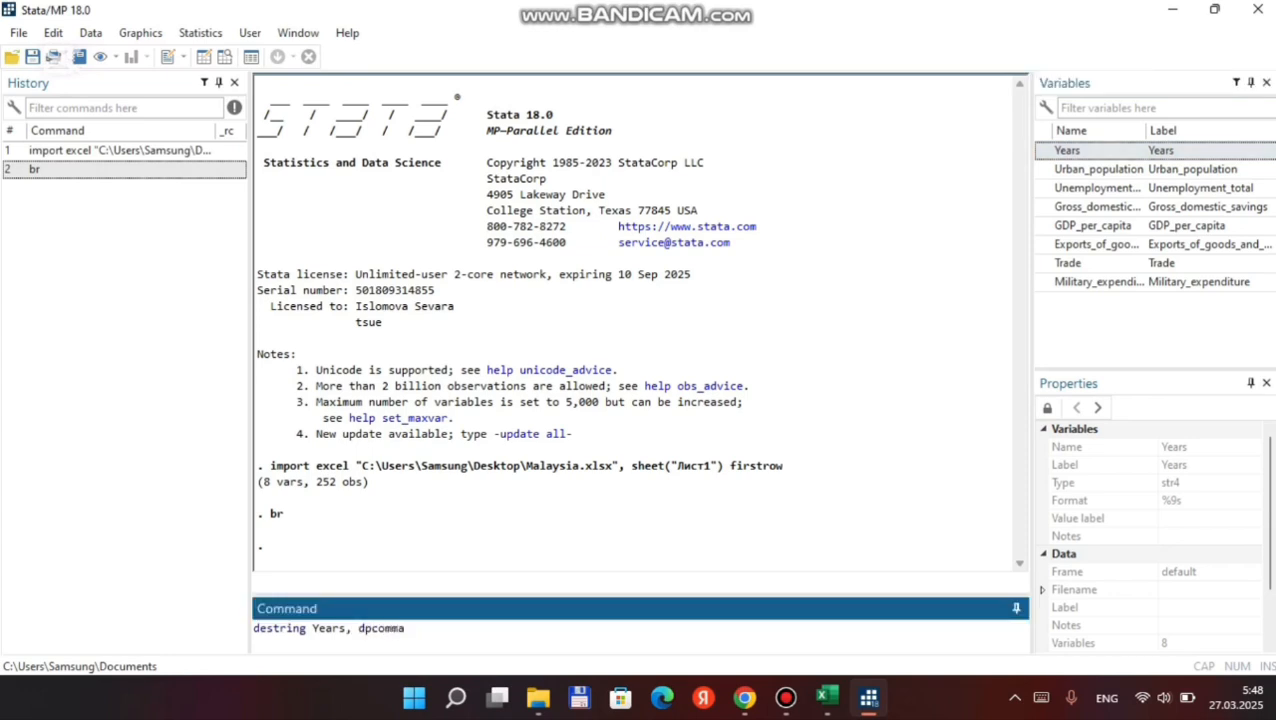
left_click(358, 628)
type("replace")
key("Return")
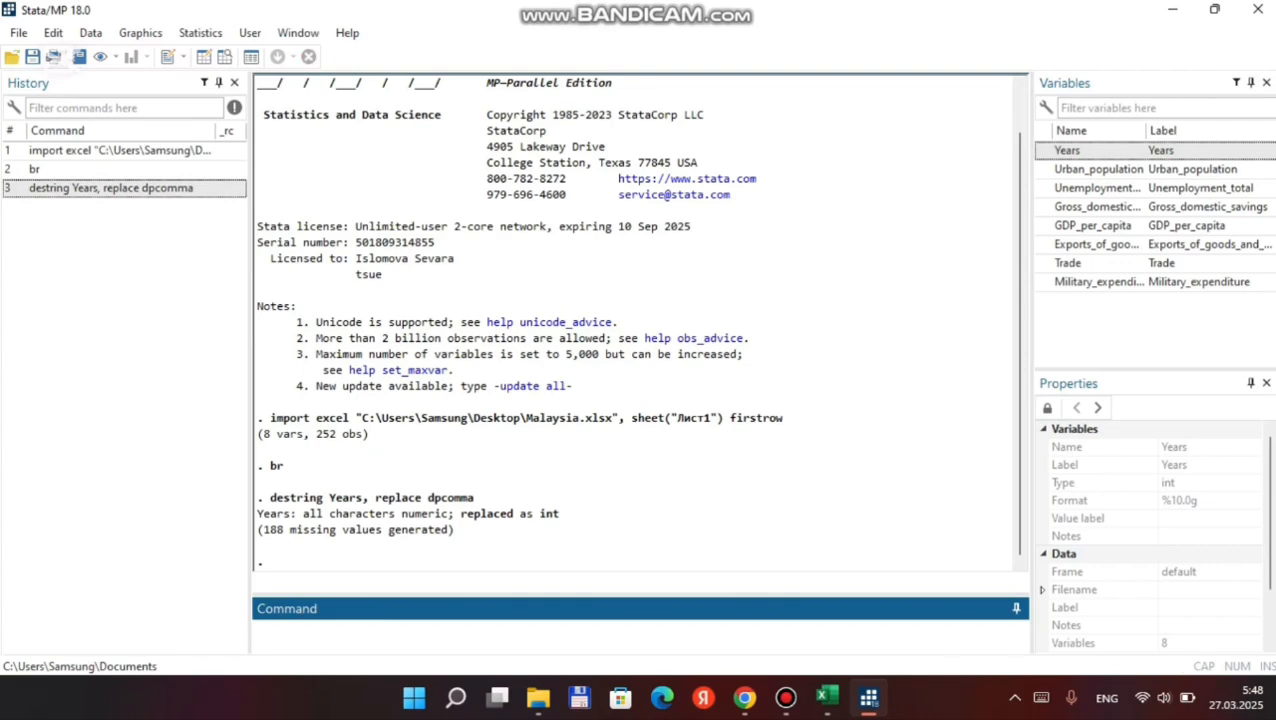
Step: Browse the dataset with the br command, check the converted Years column down the rows, and close the Data Editor
type("br")
key("Return")
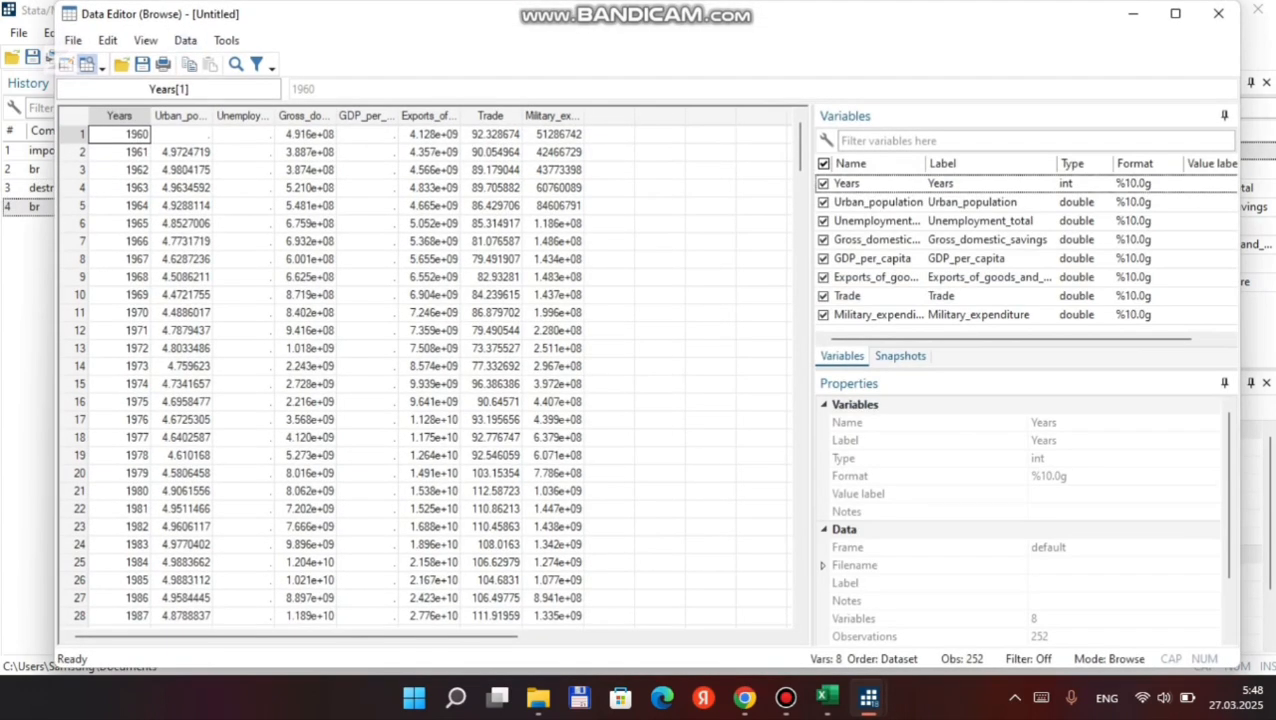
scroll(430, 370, "down", 8)
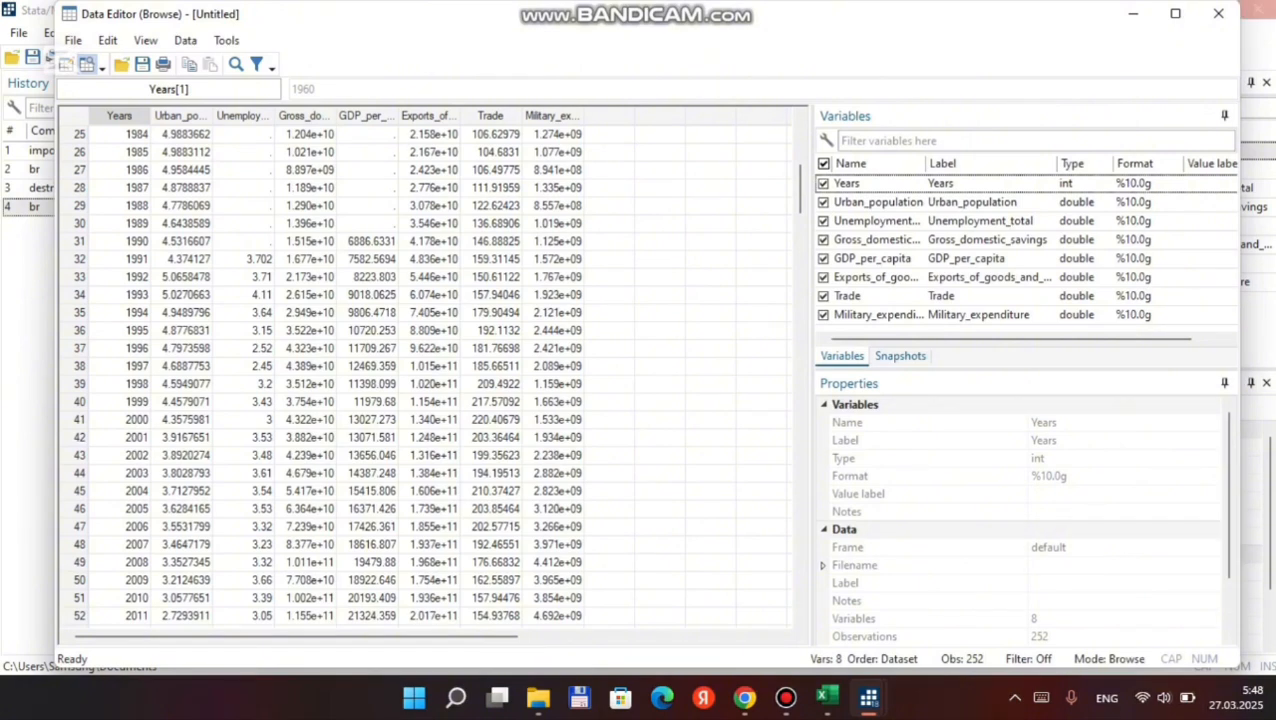
left_click(1218, 13)
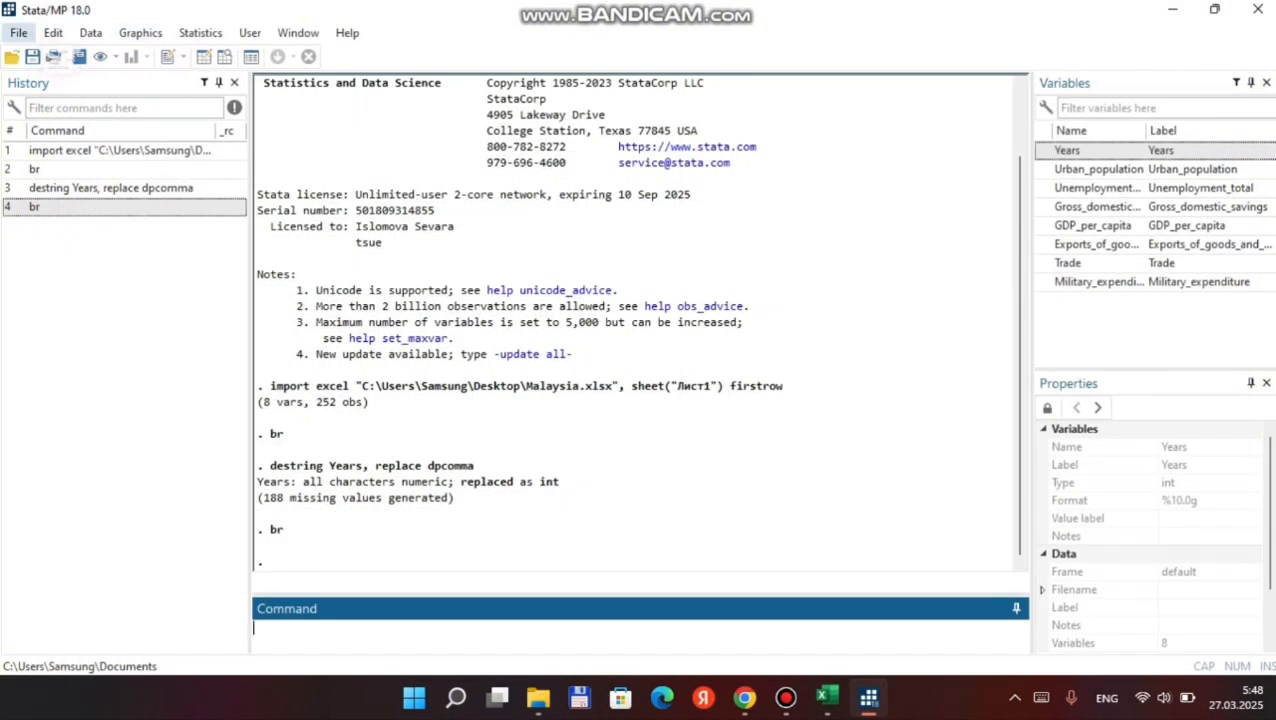
Step: Save the dataset to the desktop as a Stata Data file named economy of Malaysia
left_click(18, 33)
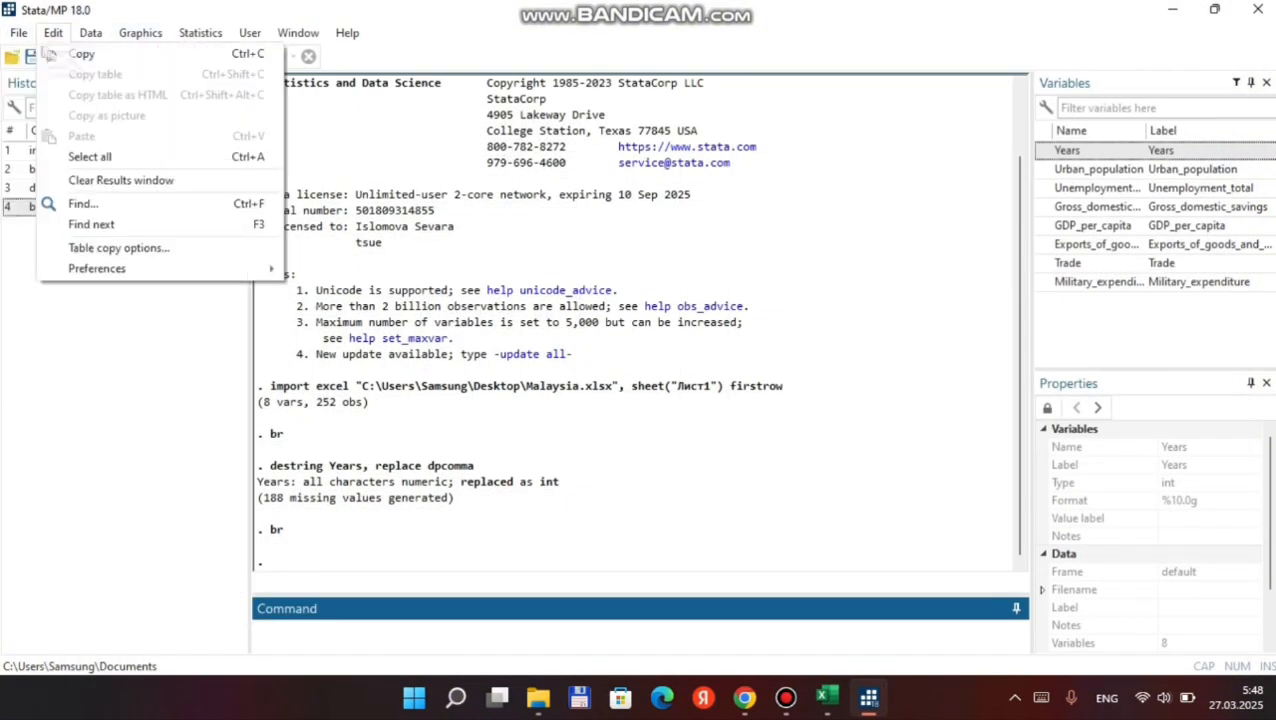
left_click(18, 33)
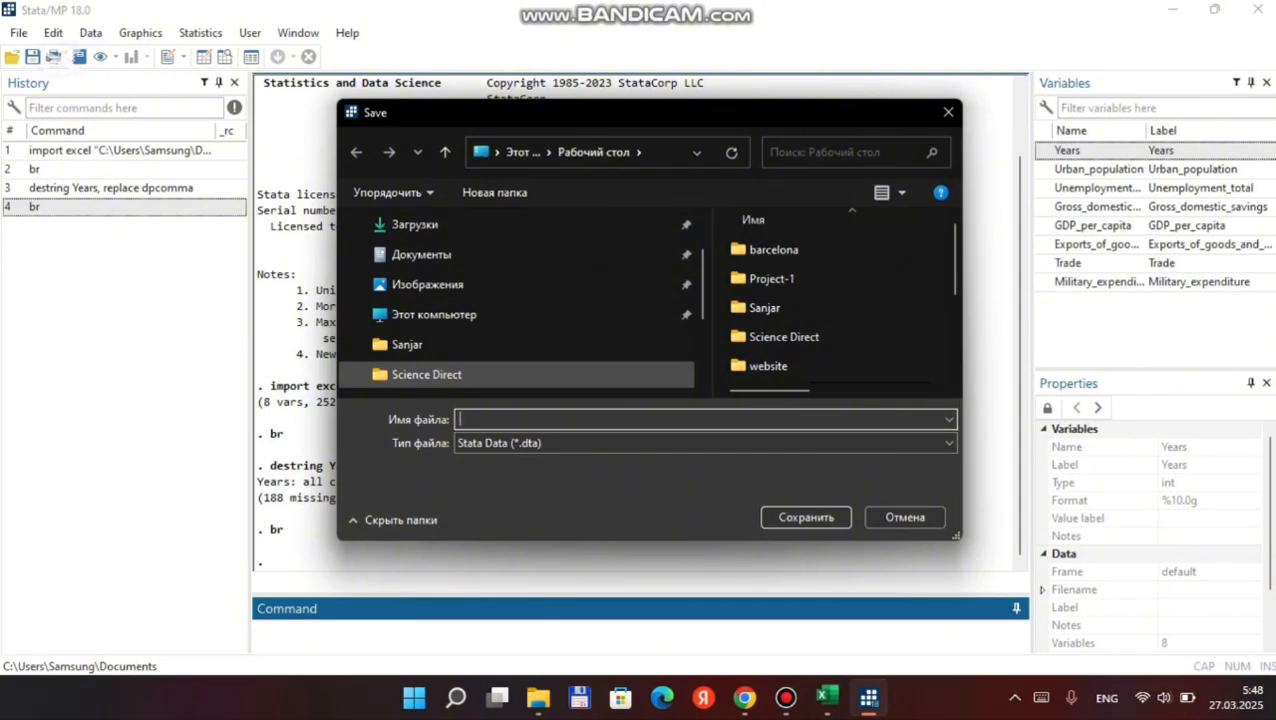
type("economy of Malaysia")
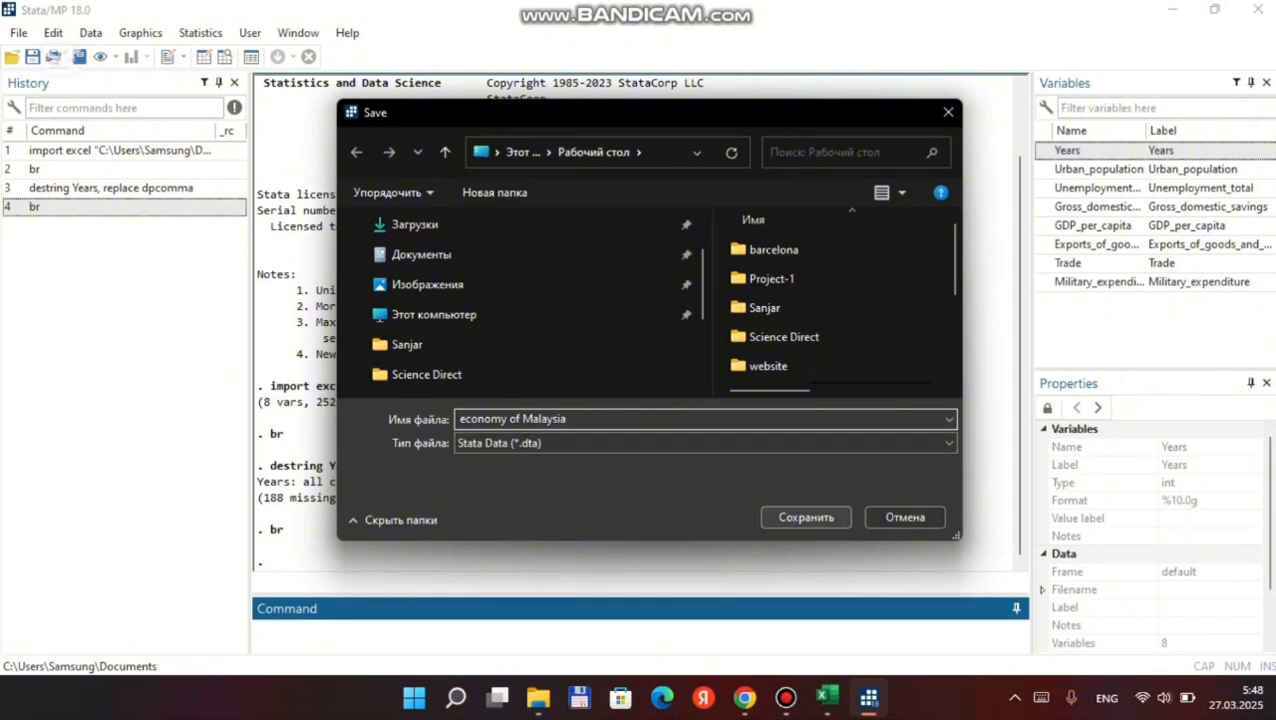
key("Return")
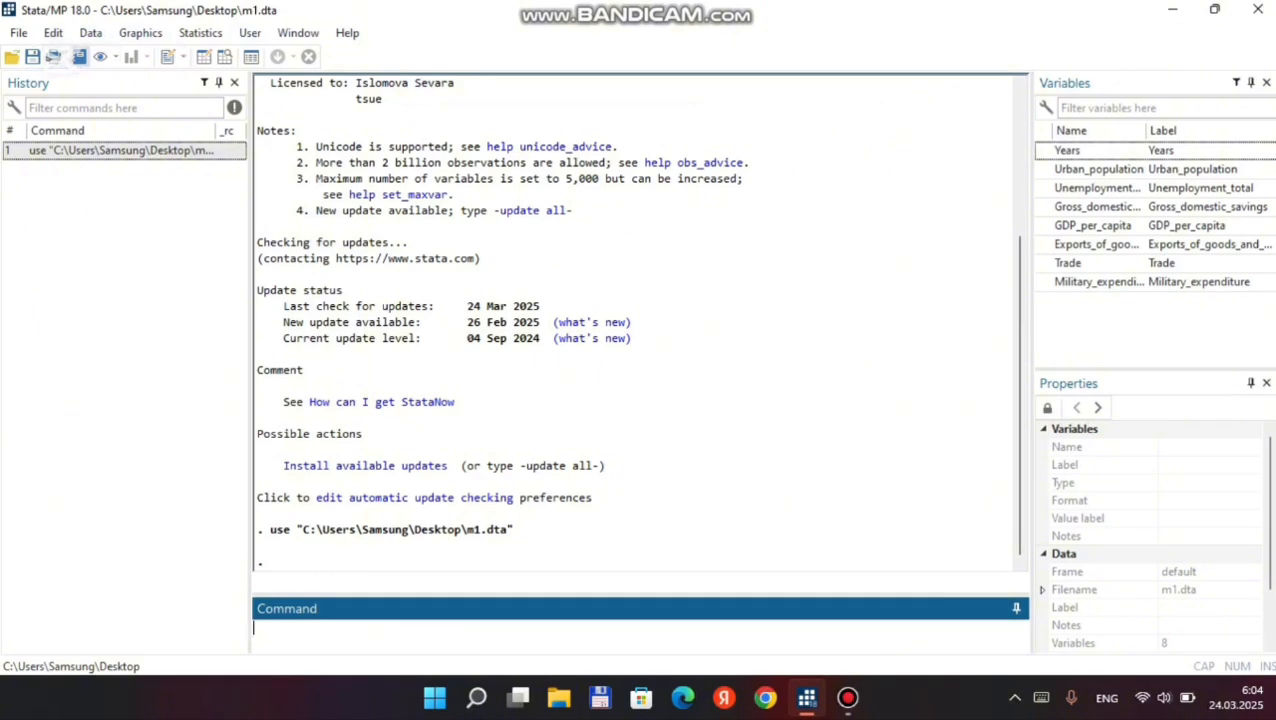
Step: Start a log on the desktop named m3, using the plain Log (*.log) file type
left_click(79, 57)
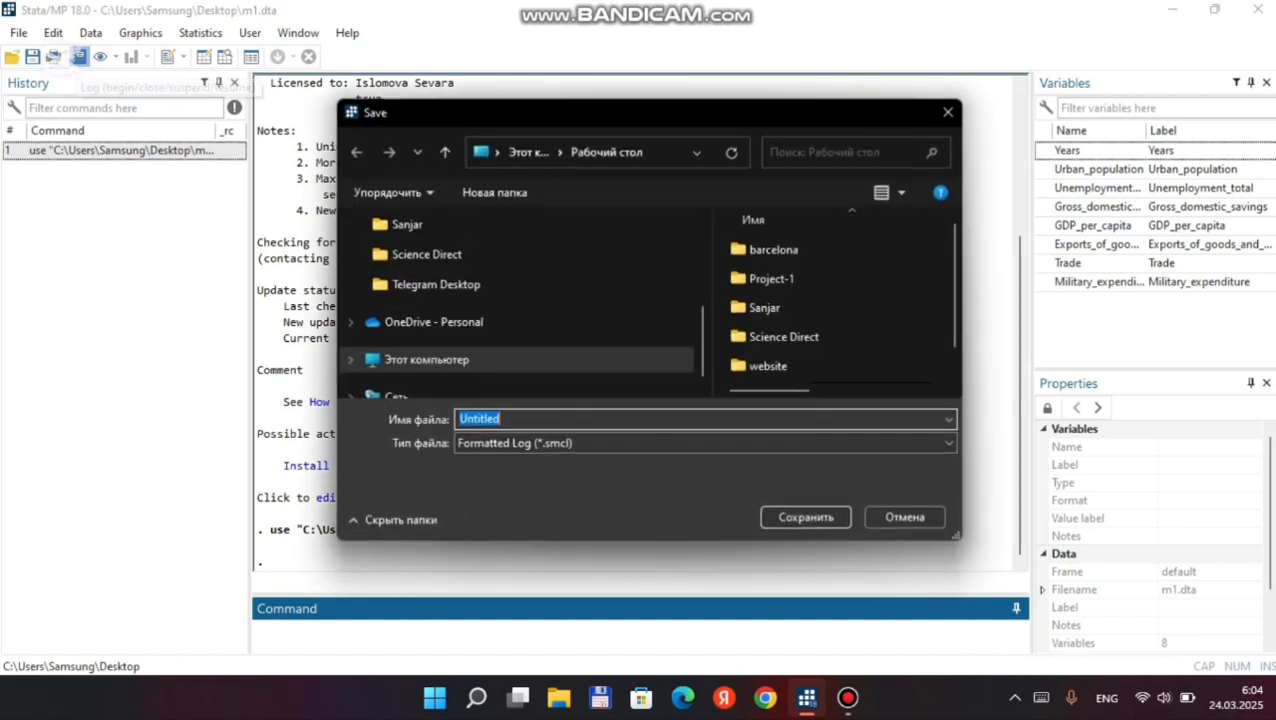
key("BackSpace")
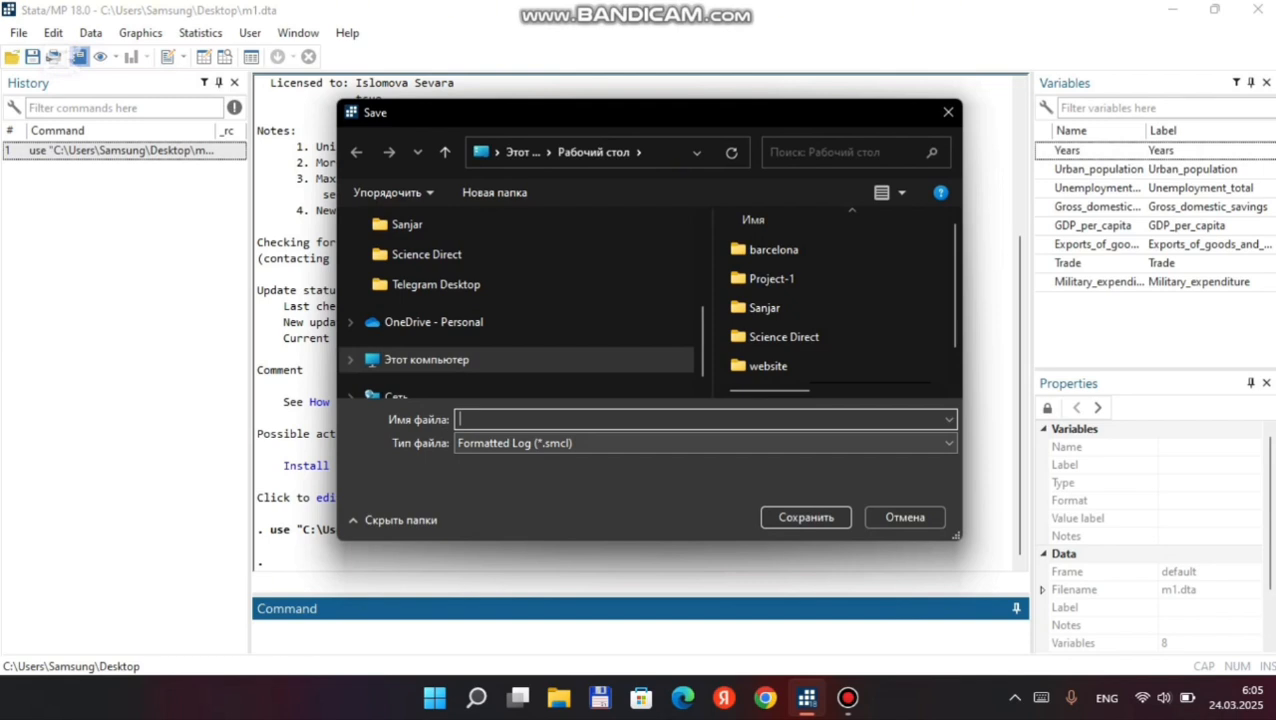
type("m3")
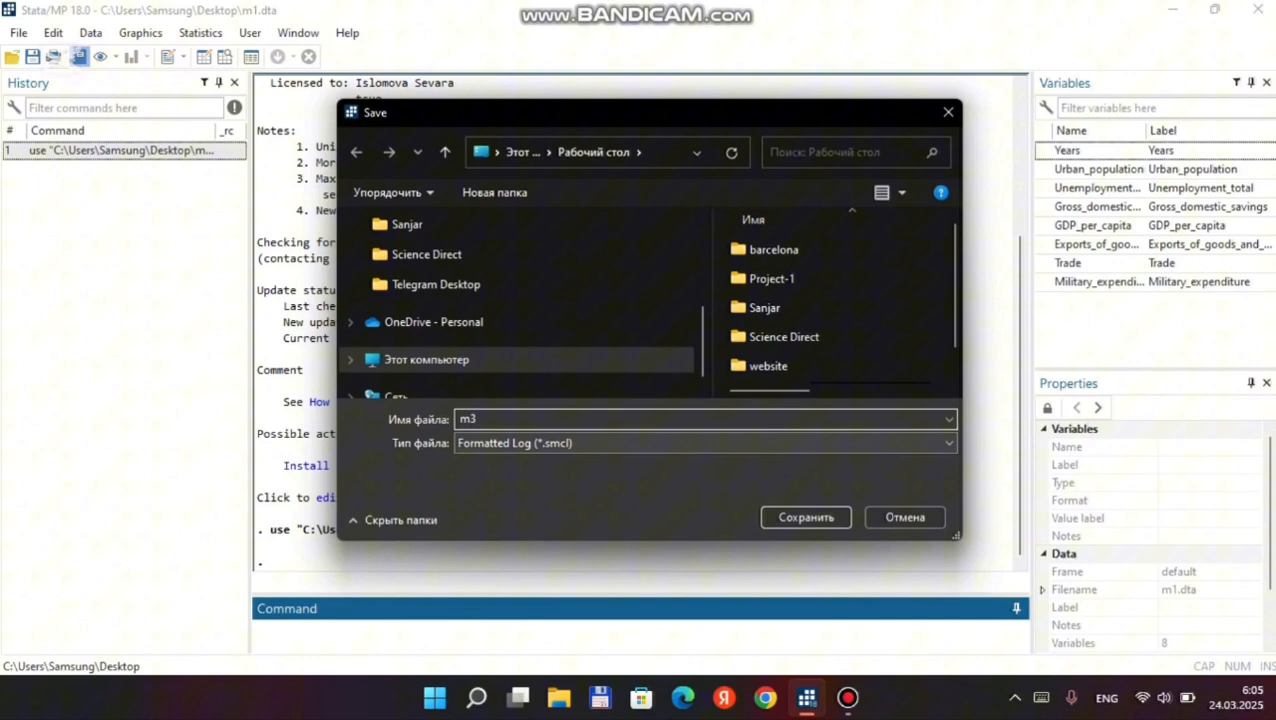
left_click(706, 443)
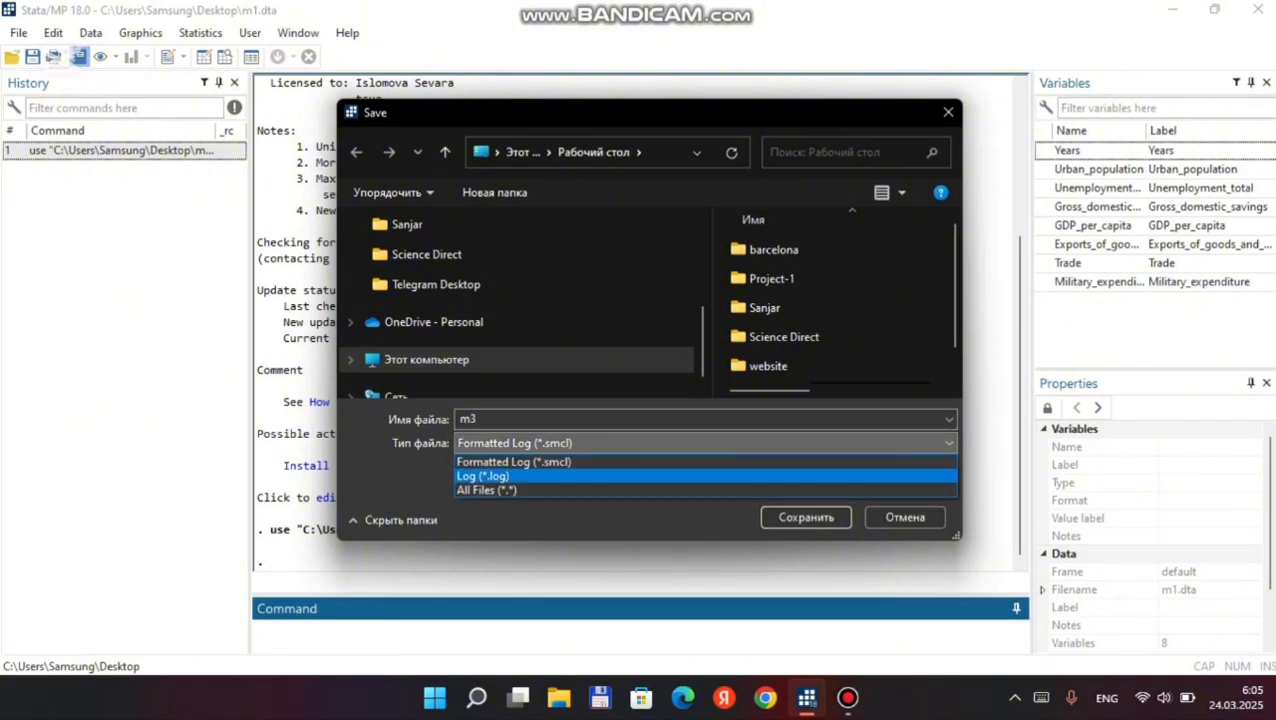
left_click(483, 476)
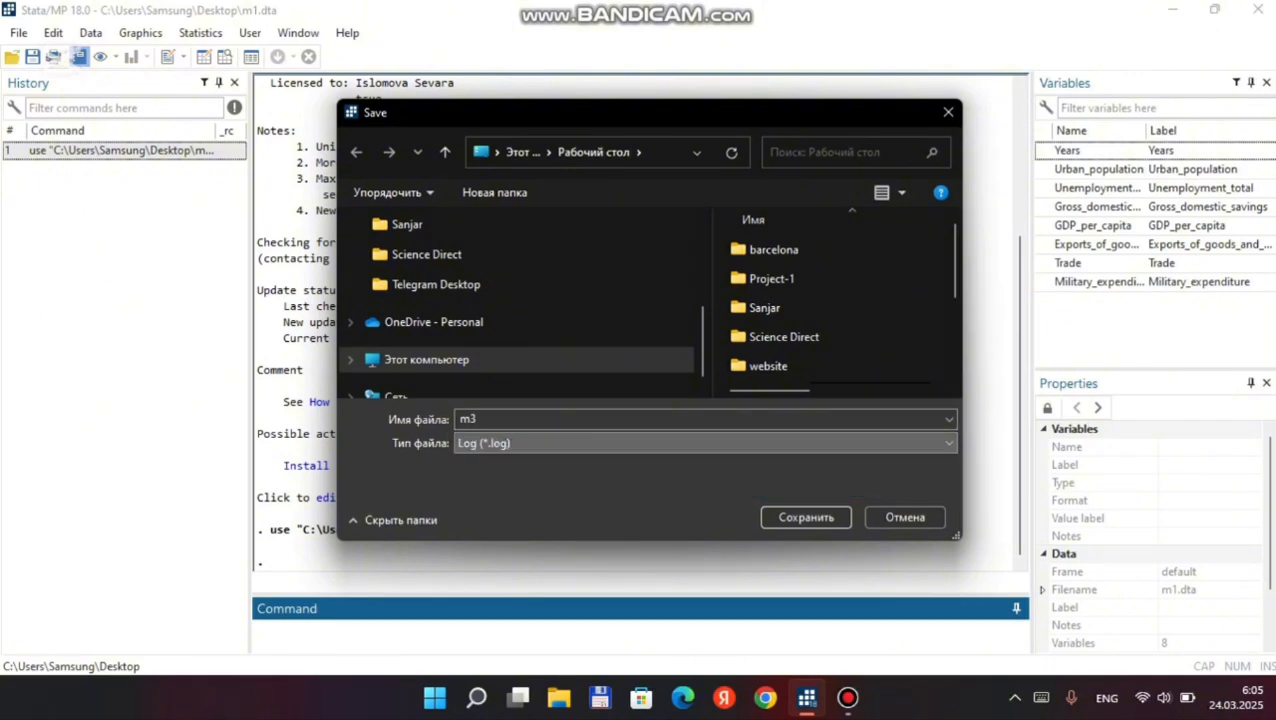
key("Return")
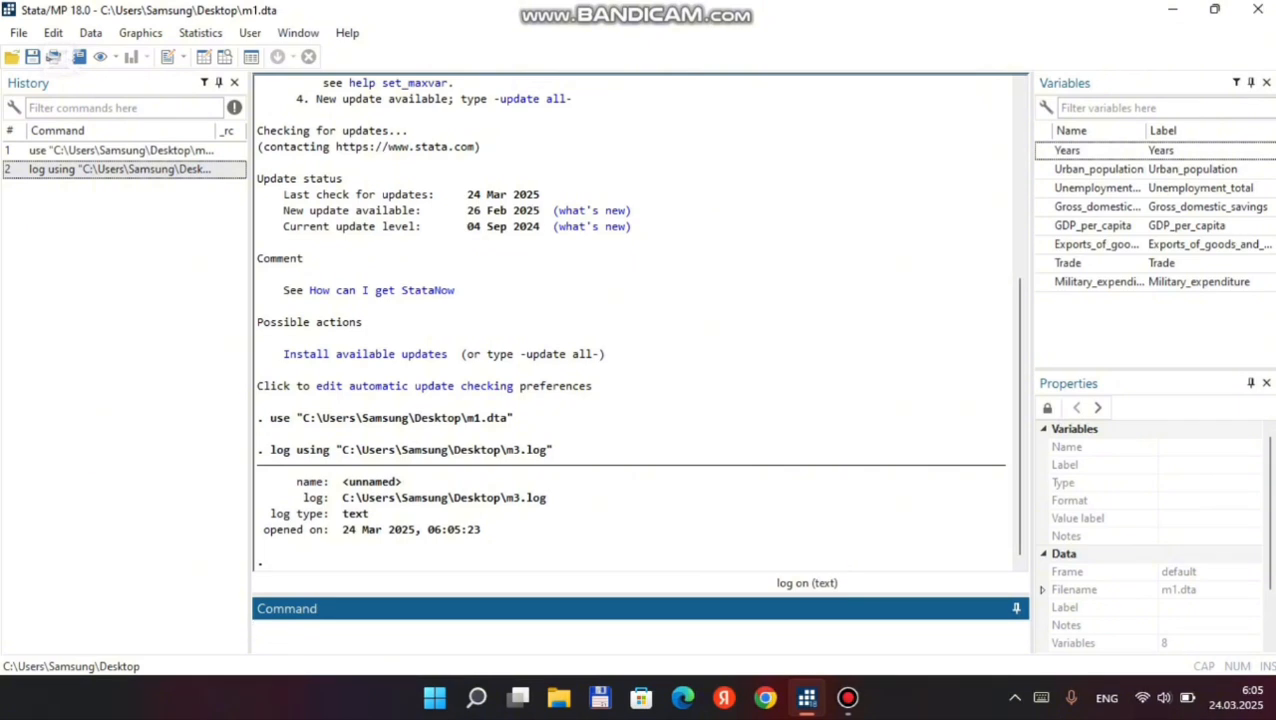
Step: Install the asdoc package from SSC and export summary statistics for all variables with asdoc sum
type("ssc install asdoc")
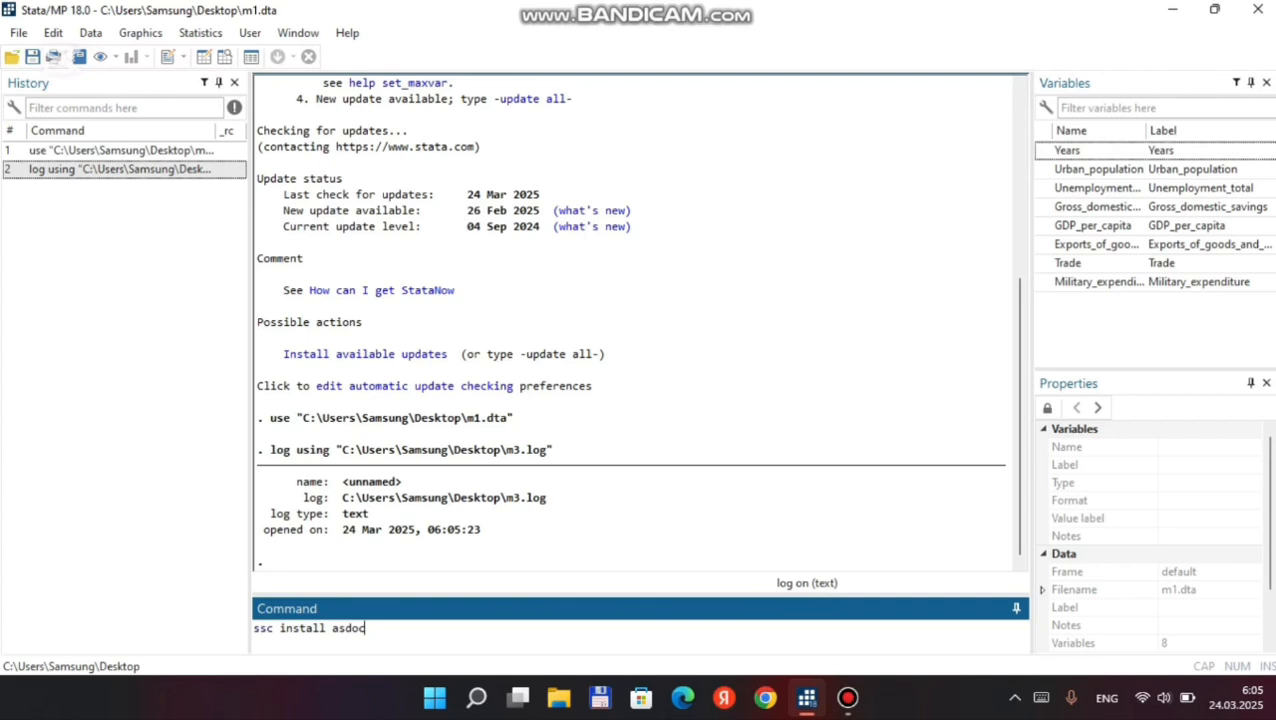
key("Return")
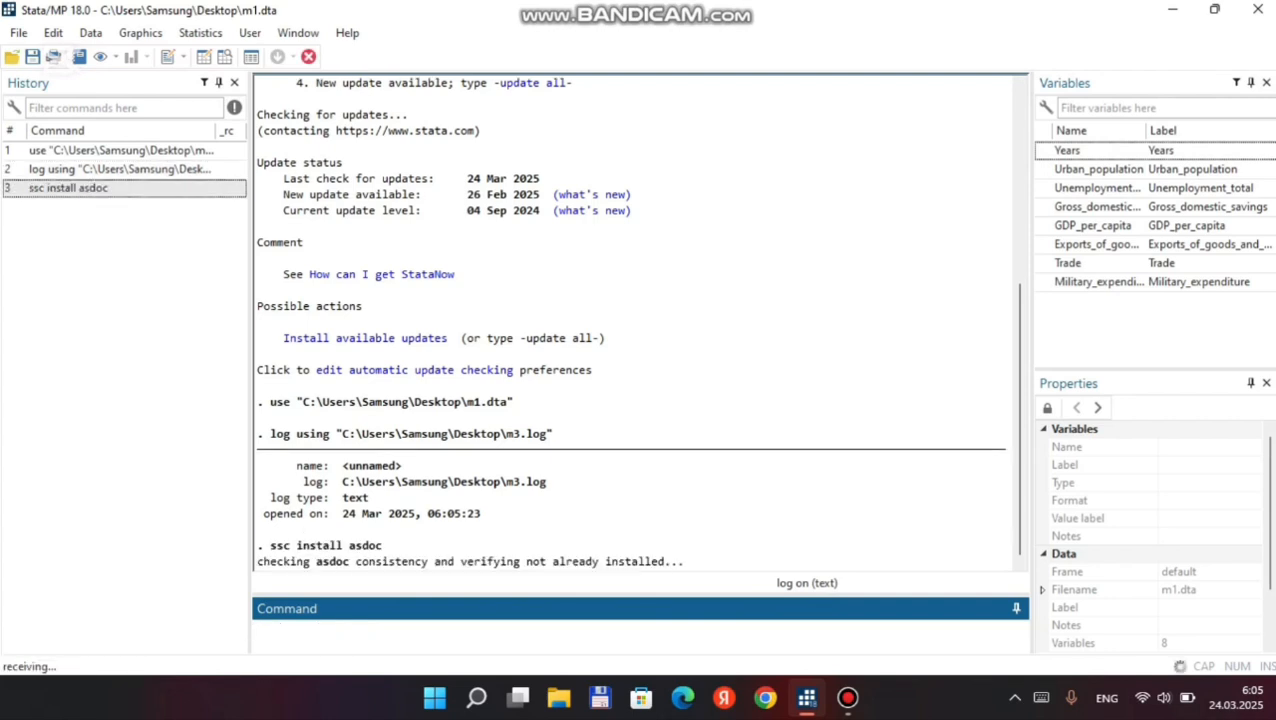
type("asdoc ")
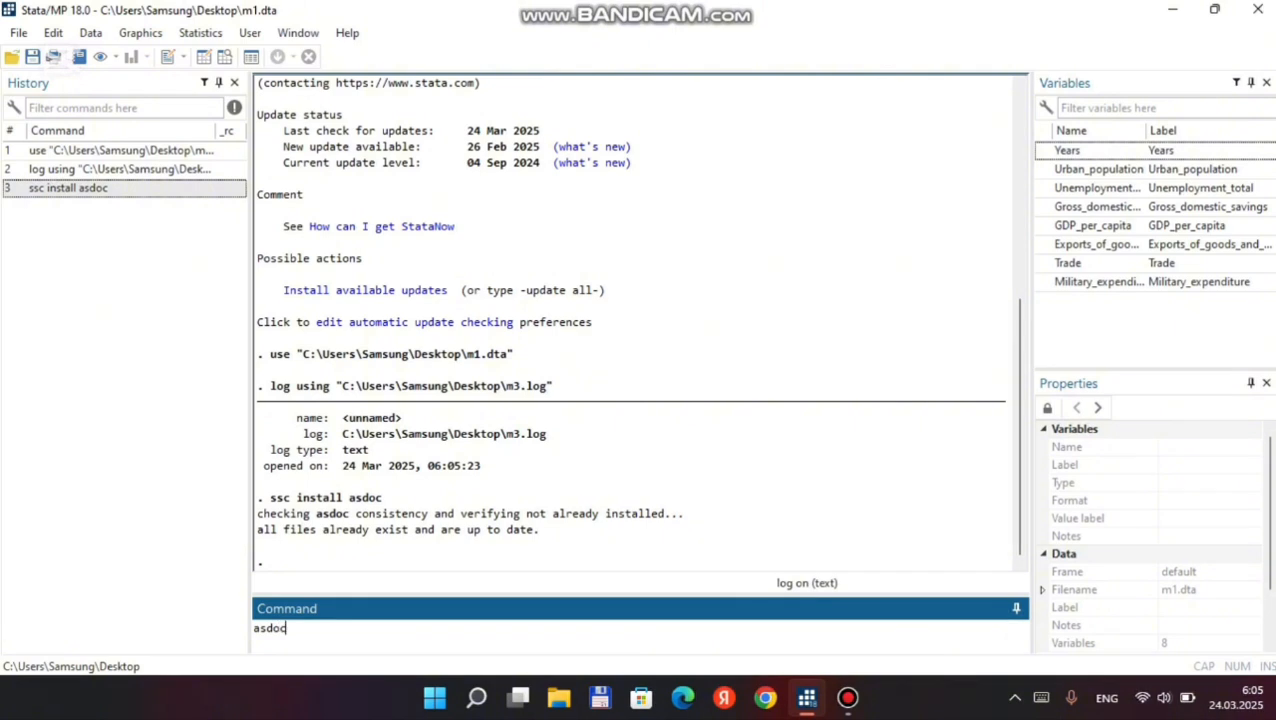
type("sum")
key("Return")
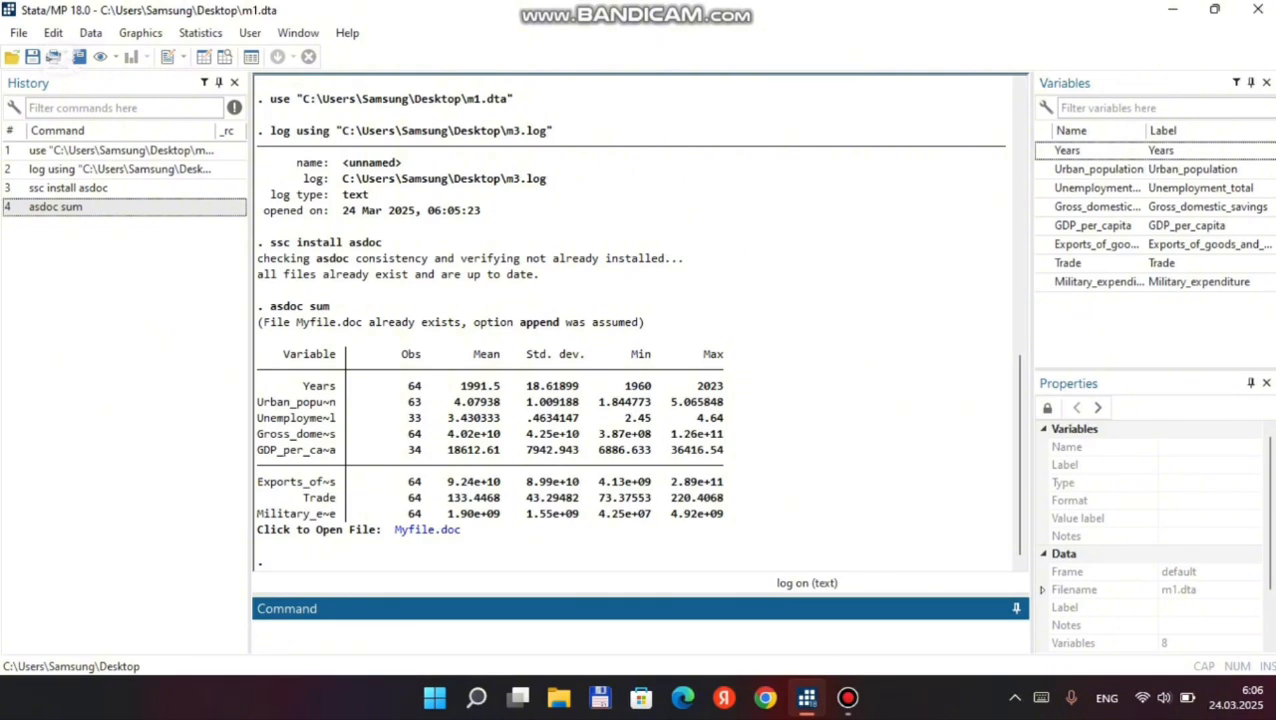
Step: Try to declare the time variable by running ttset Years
type("ttset y")
key("BackSpace")
double_click(1066, 150)
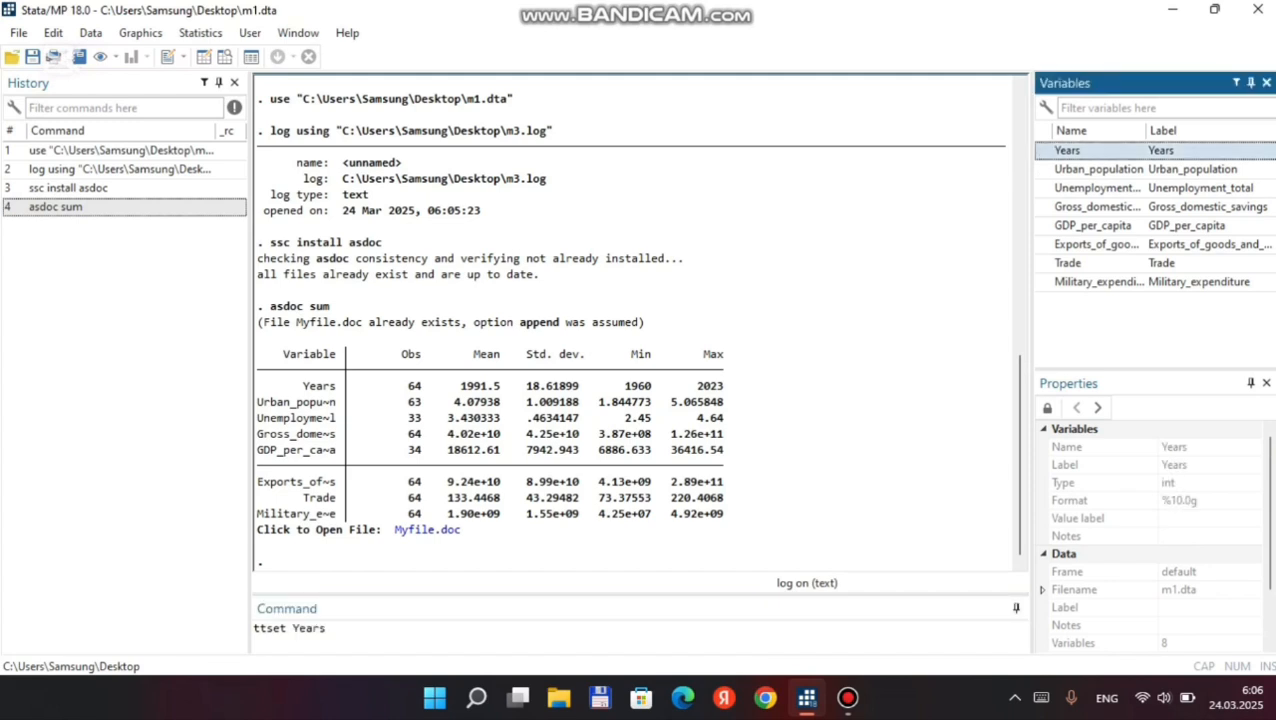
key("Return")
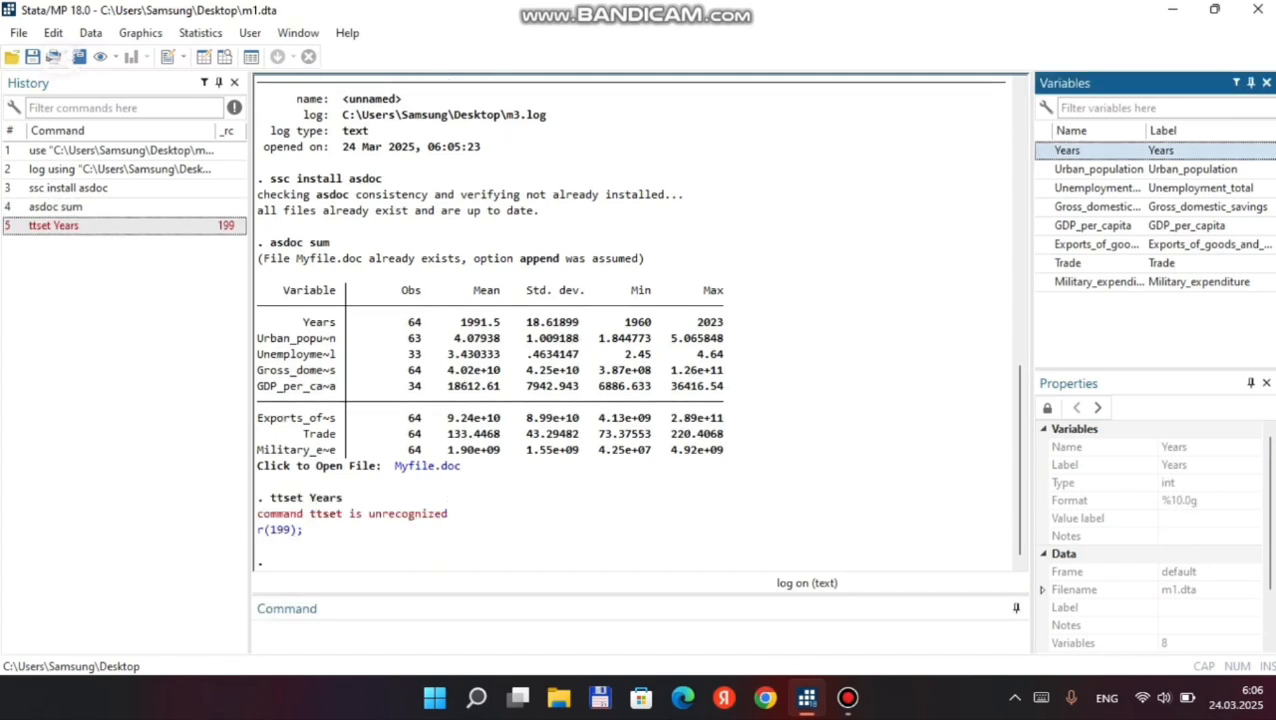
Step: Declare Years as the time variable by running tsset Years
left_click(440, 632)
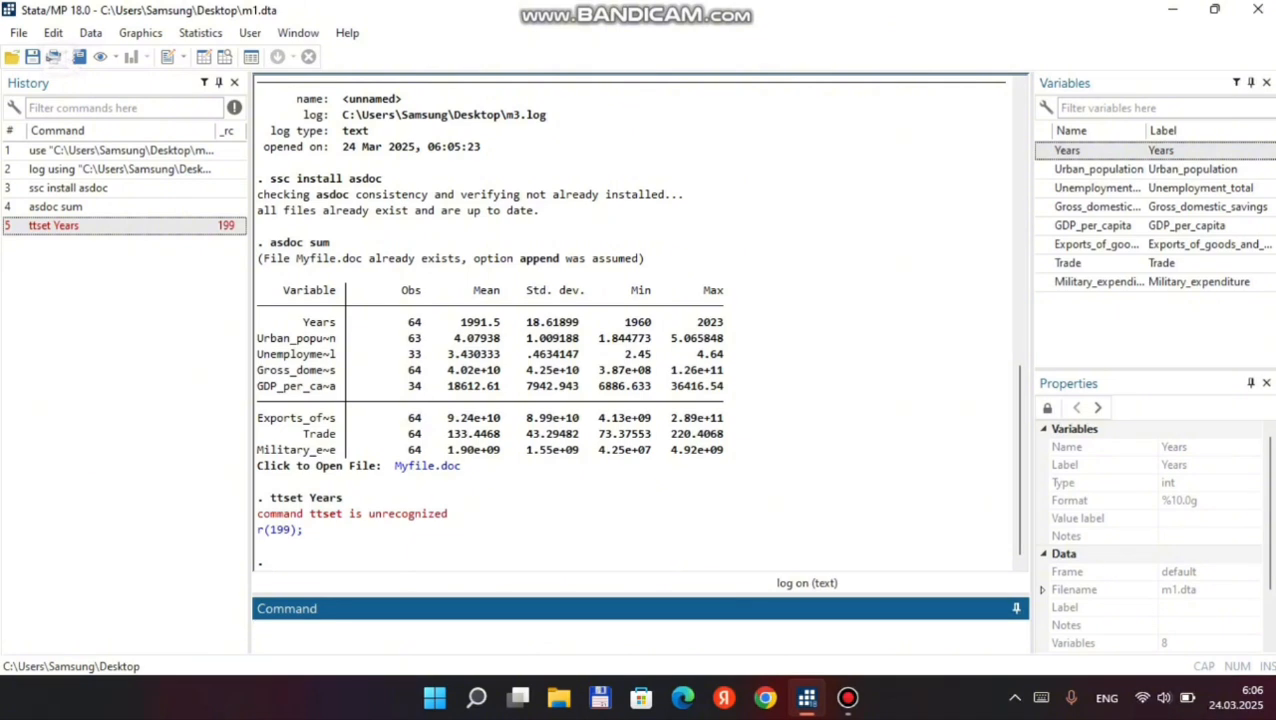
type("tsset")
left_click(1041, 152)
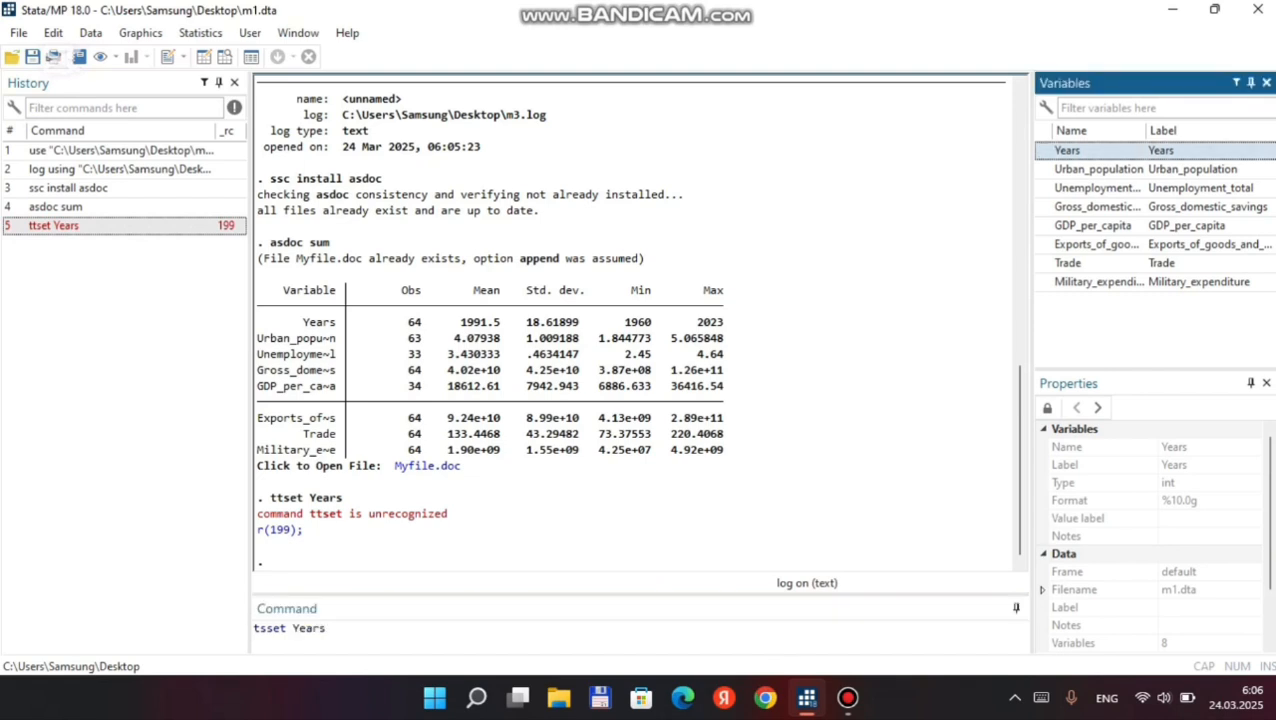
key("Return")
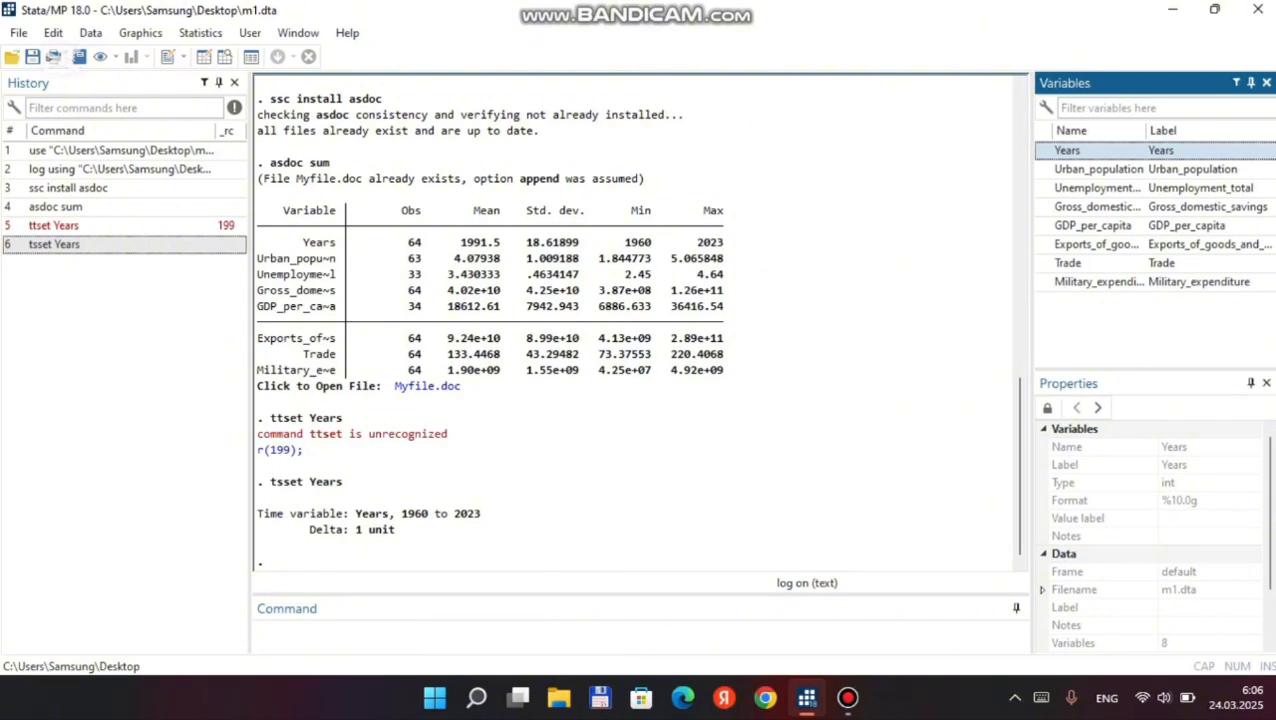
Step: Plot Urban_population over time with twoway(tsline Urban_population),name(g1,replace), and close the graph window after viewing it
type("twowa")
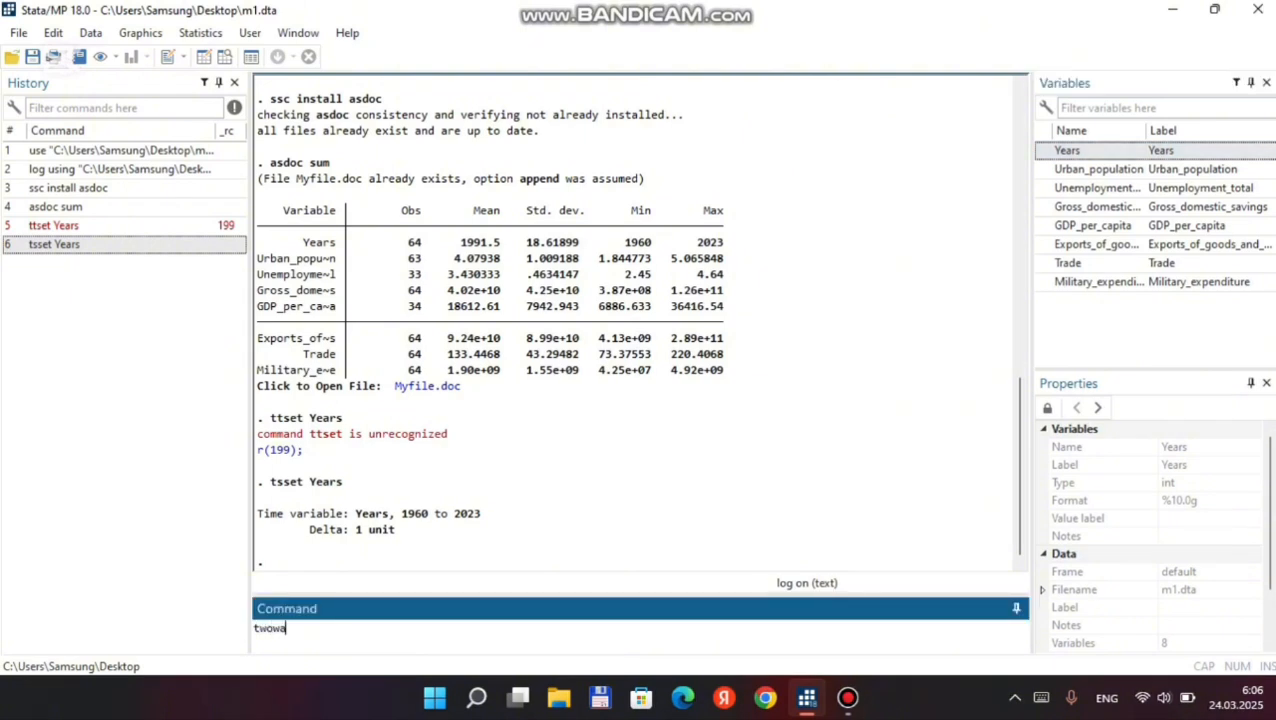
type("y")
type("(tsline")
double_click(1041, 169)
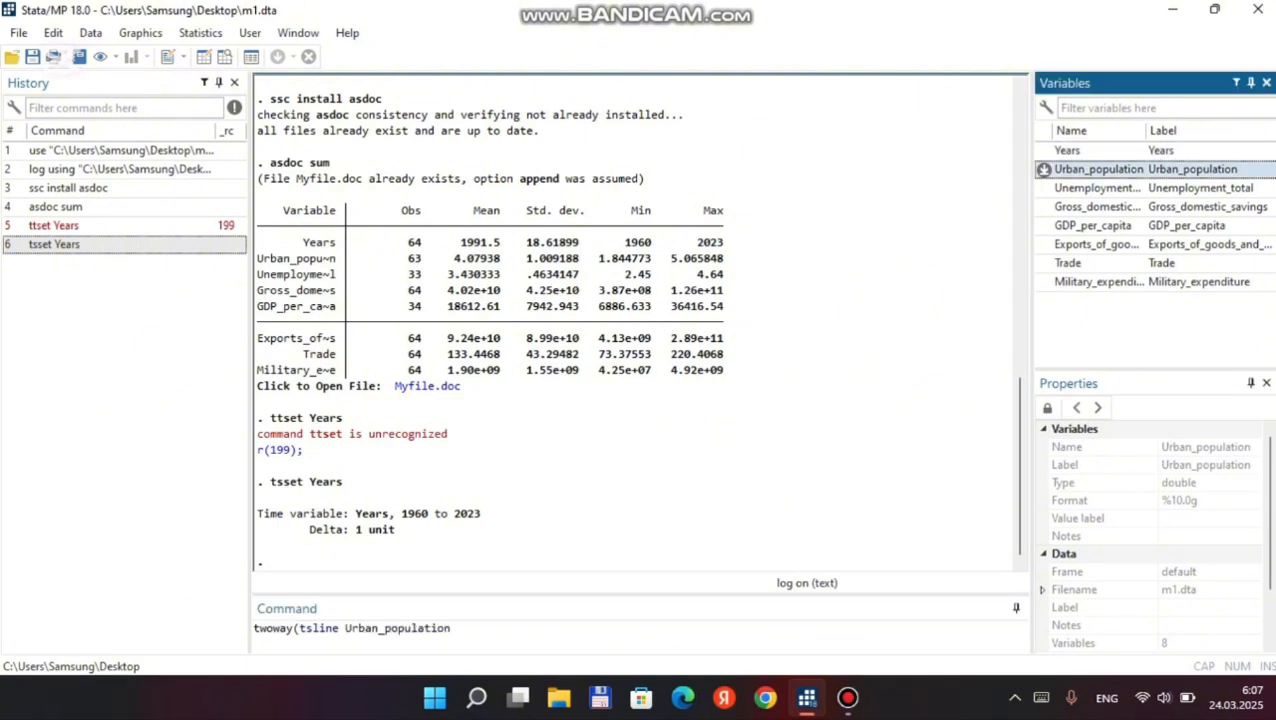
left_click(455, 628)
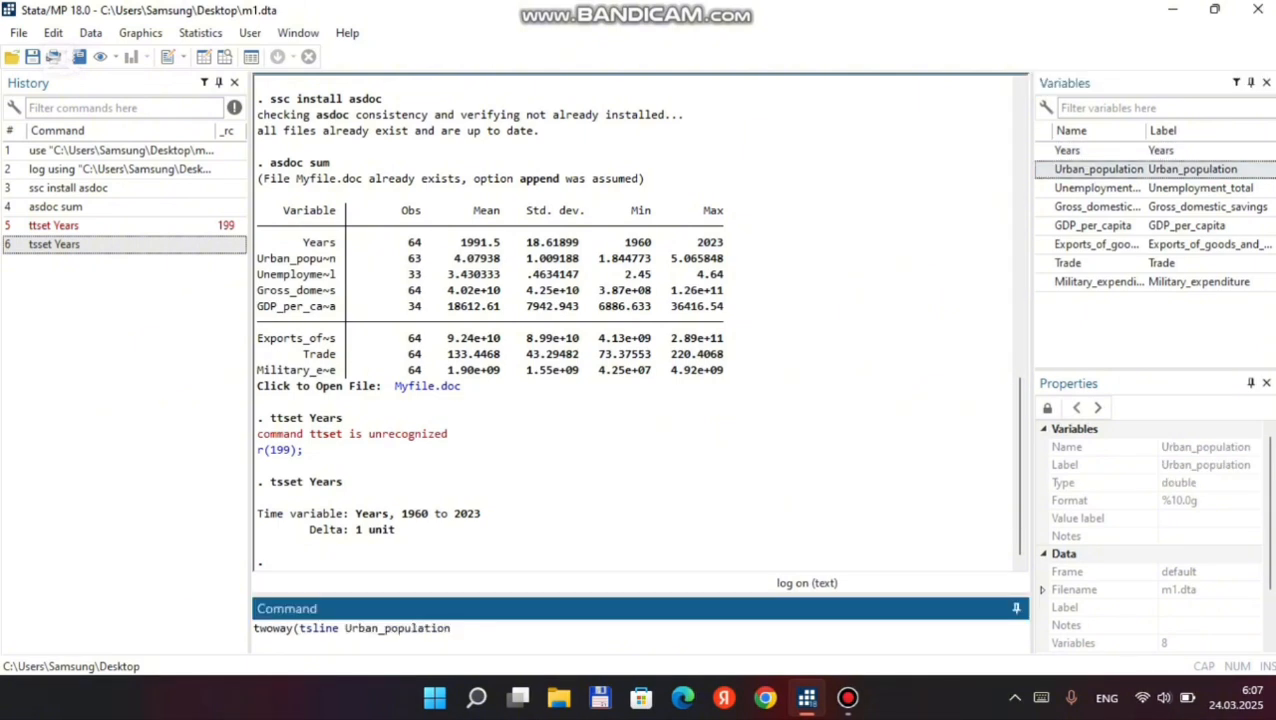
type("),name(g1,replace")
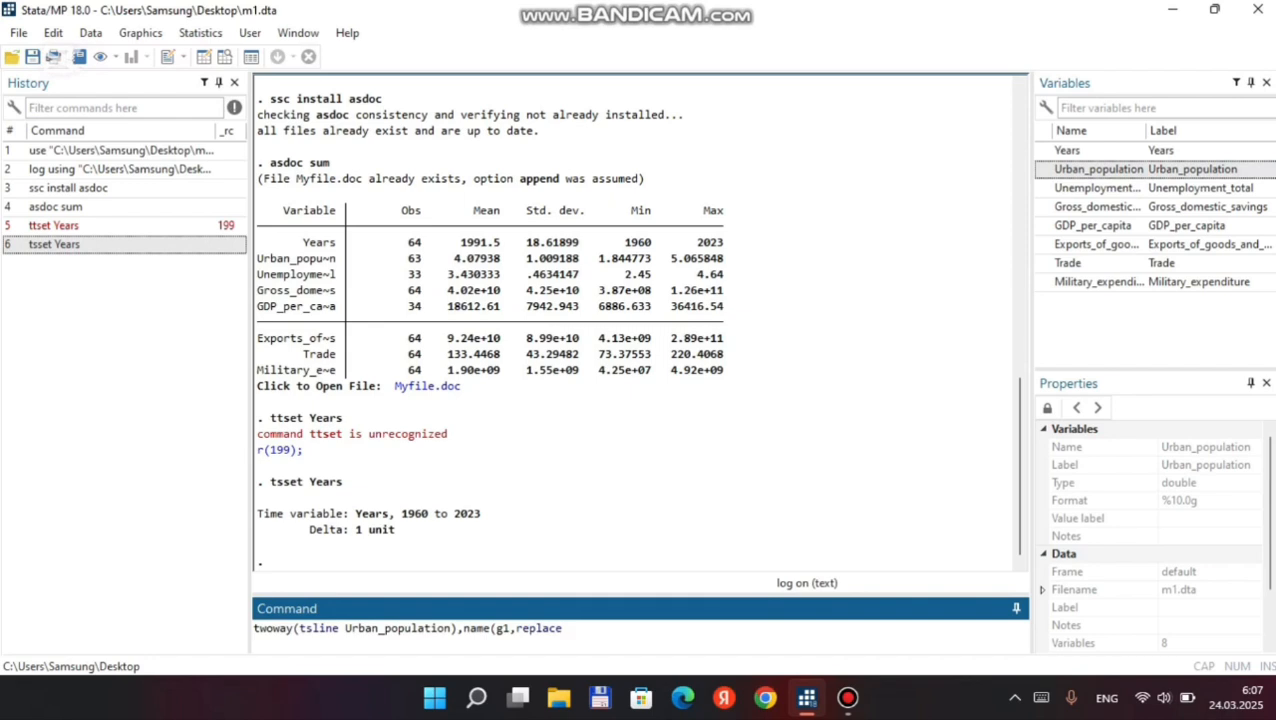
type(")")
key("Return")
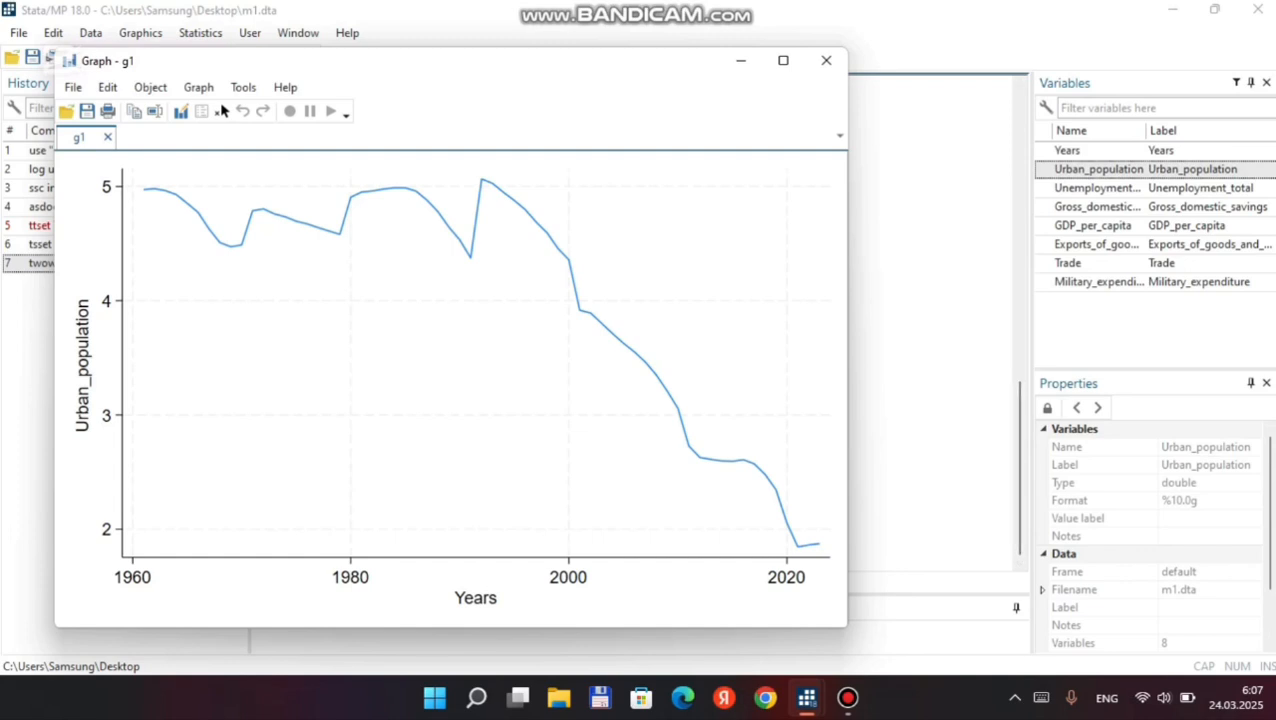
left_click(826, 60)
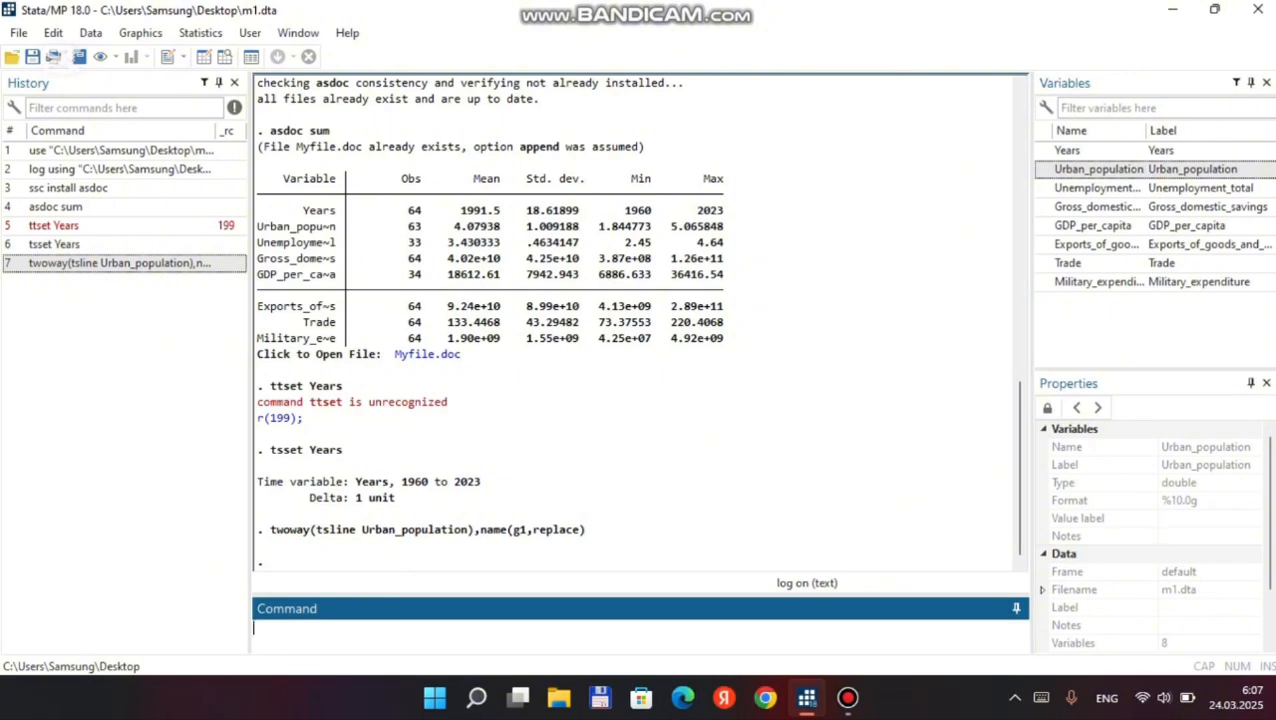
Step: Close the log with the log close command and review the session's output in the results
type("log close")
key("Return")
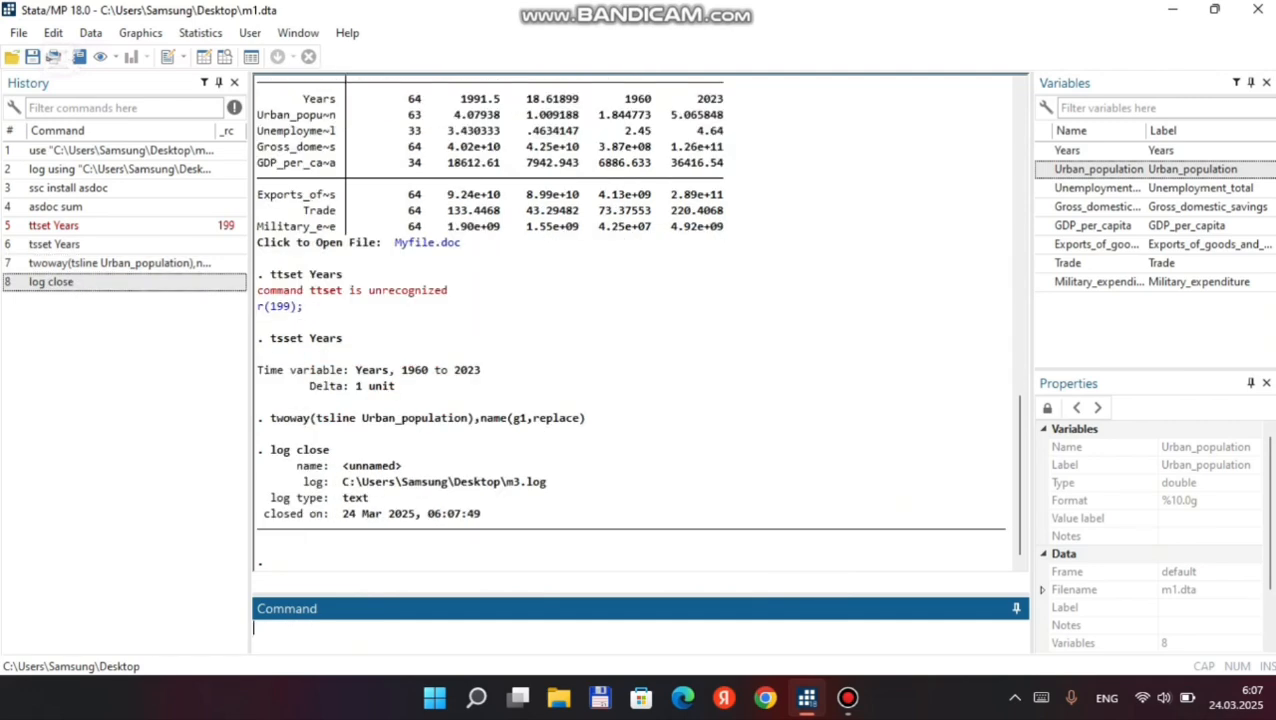
scroll(640, 320, "up", 7)
scroll(640, 320, "up", 1)
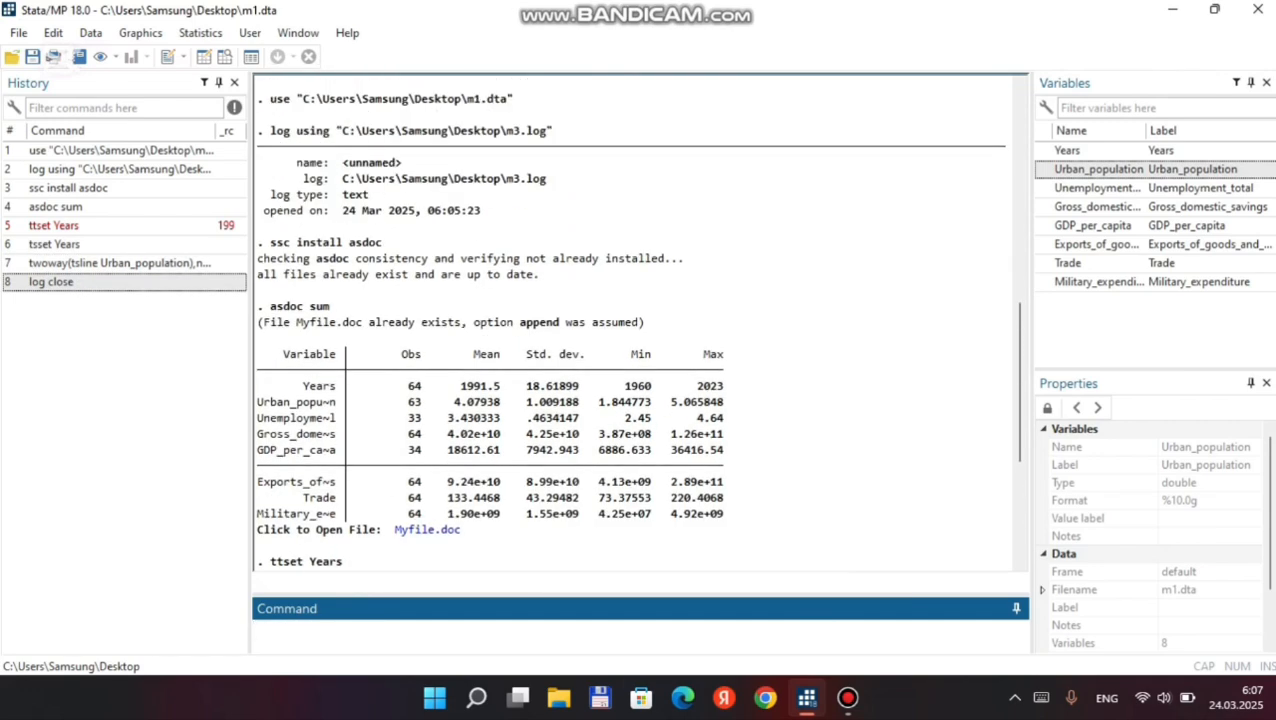
scroll(640, 320, "up", 4)
scroll(640, 320, "down", 10)
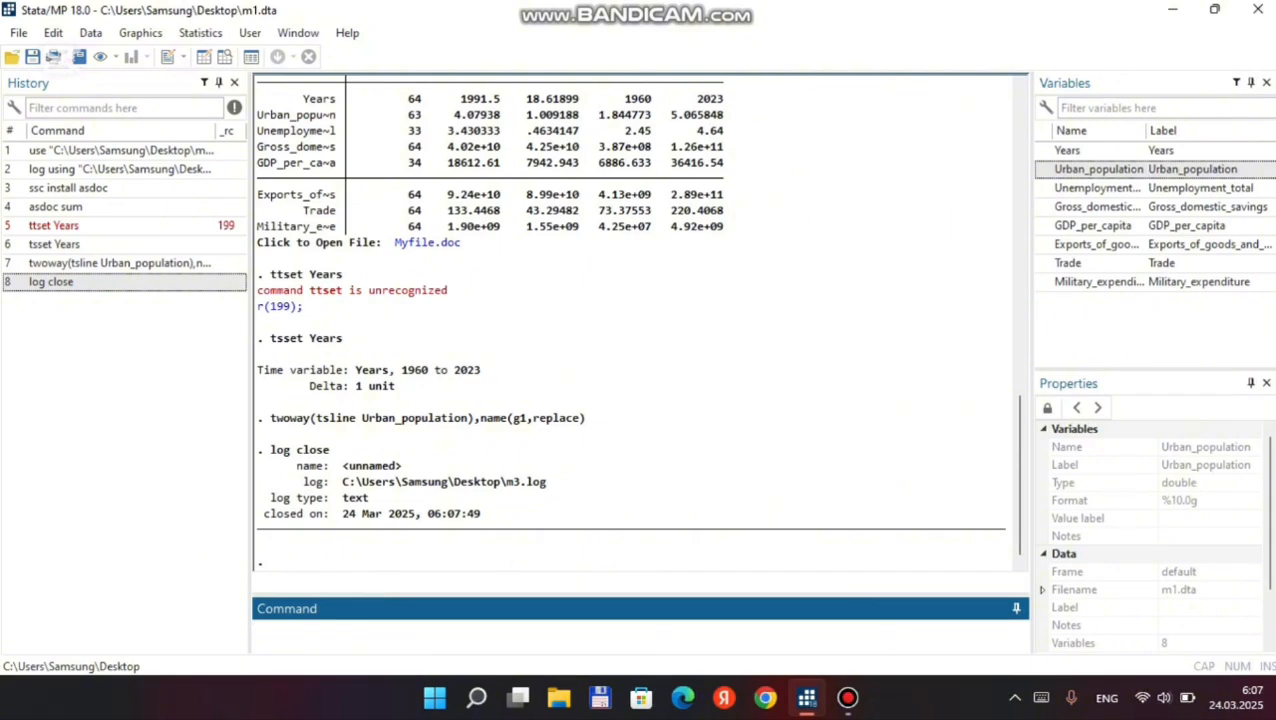
scroll(640, 320, "up", 9)
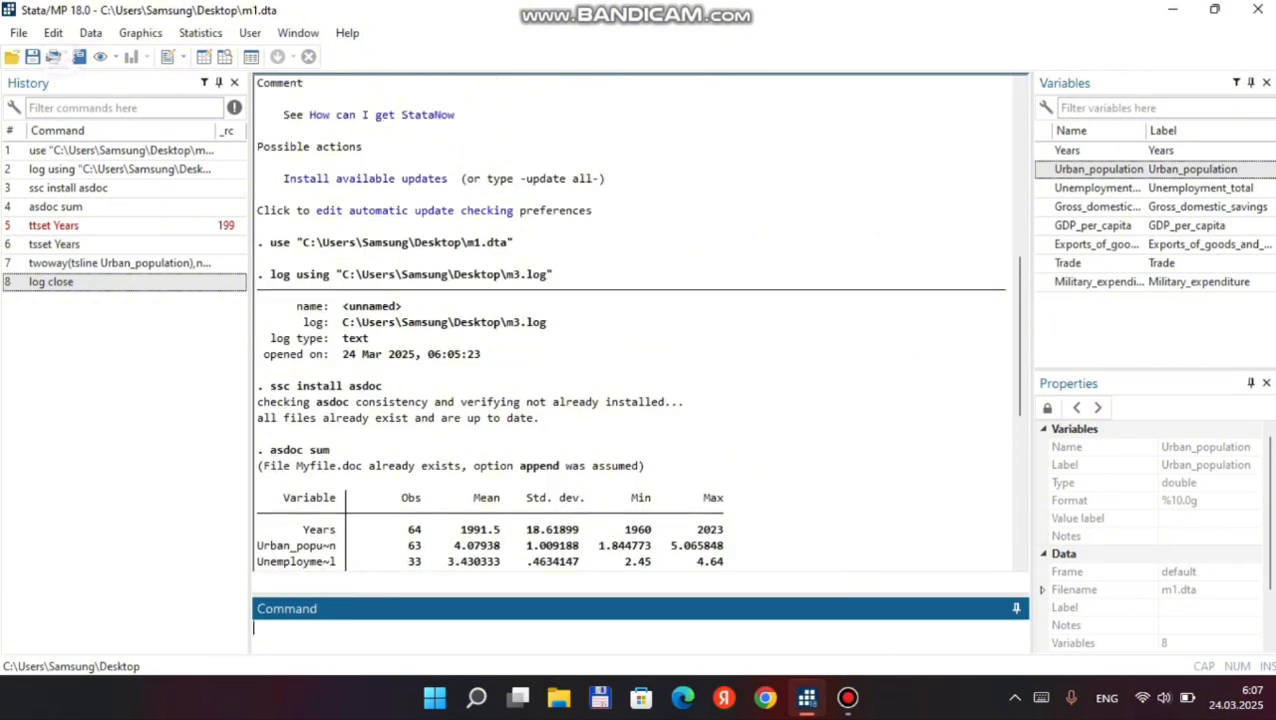
Step: Open a new blank do-file in the Do-file Editor and minimize its window to return to the results
scroll(640, 320, "down", 9)
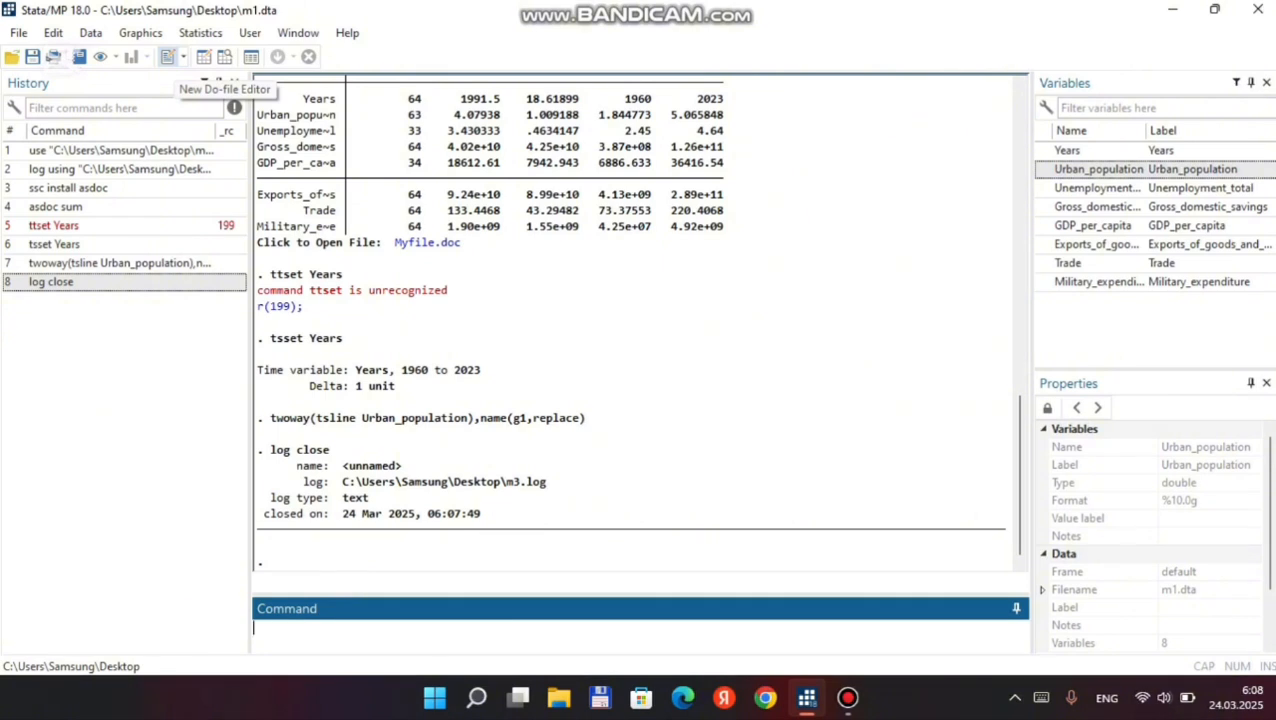
left_click(168, 57)
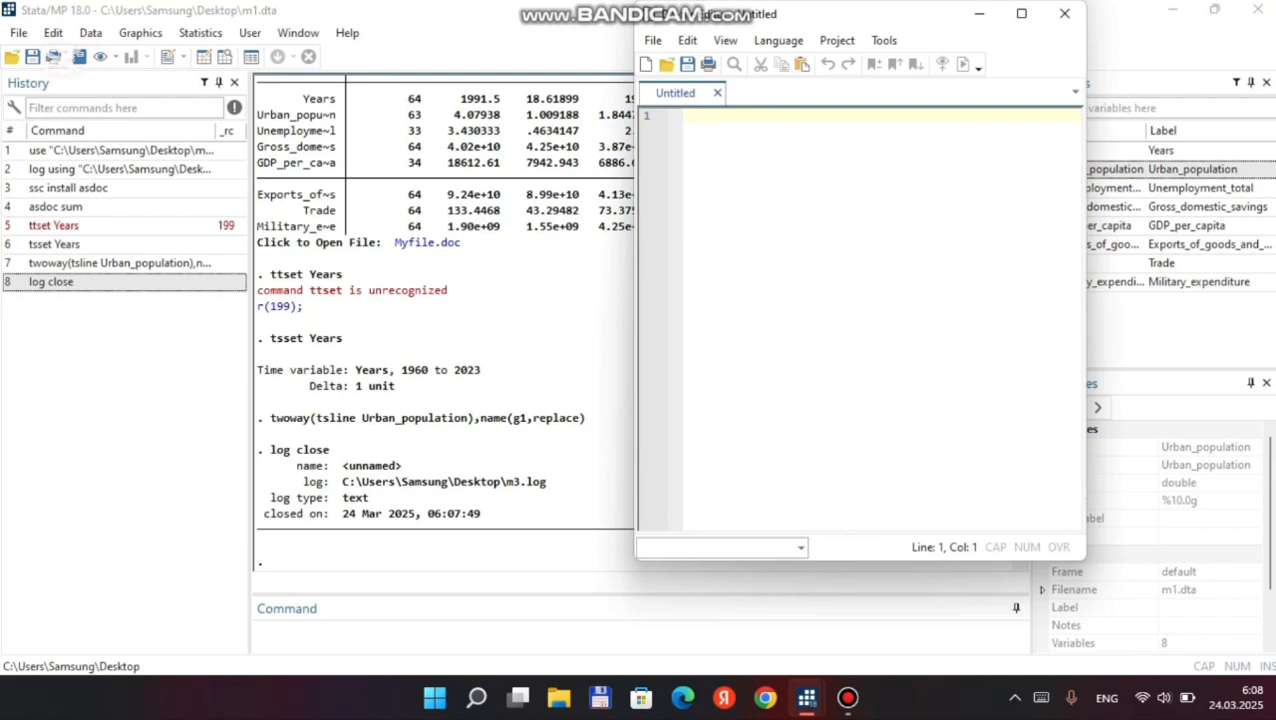
left_click(979, 13)
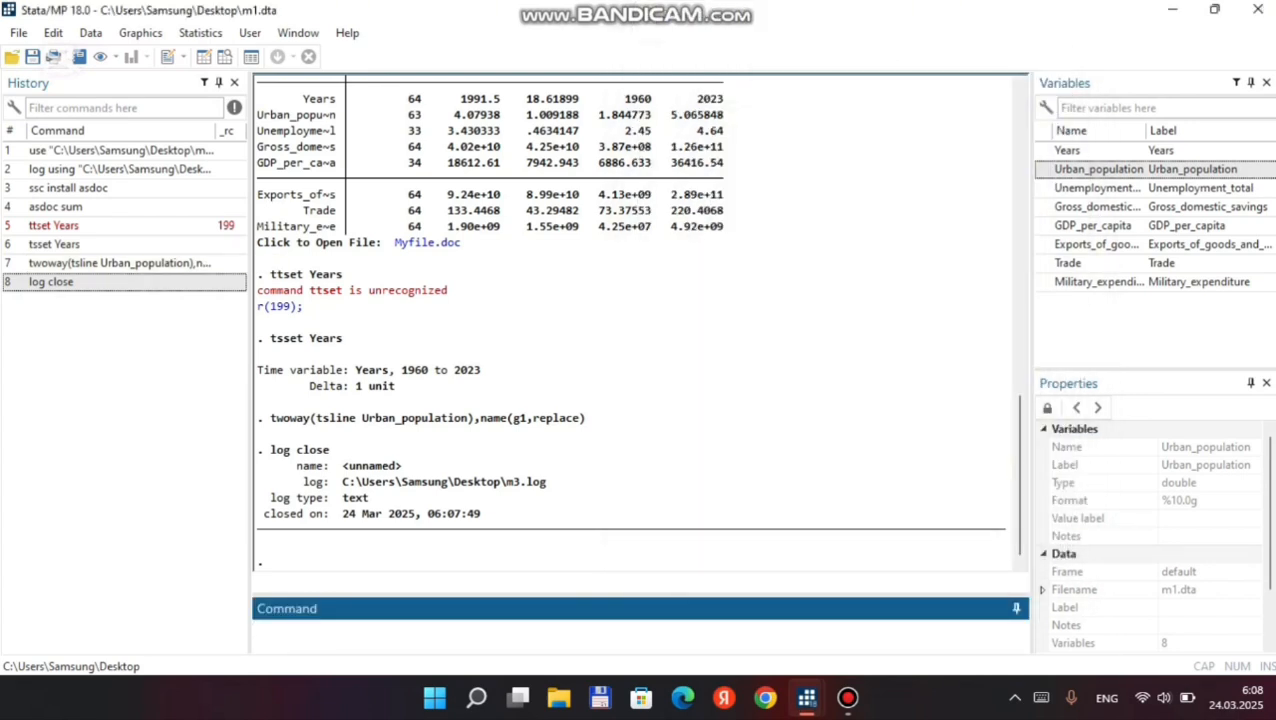
Step: Delete the erroneous ttset Years entry from the command history and copy all the remaining commands
right_click(137, 225)
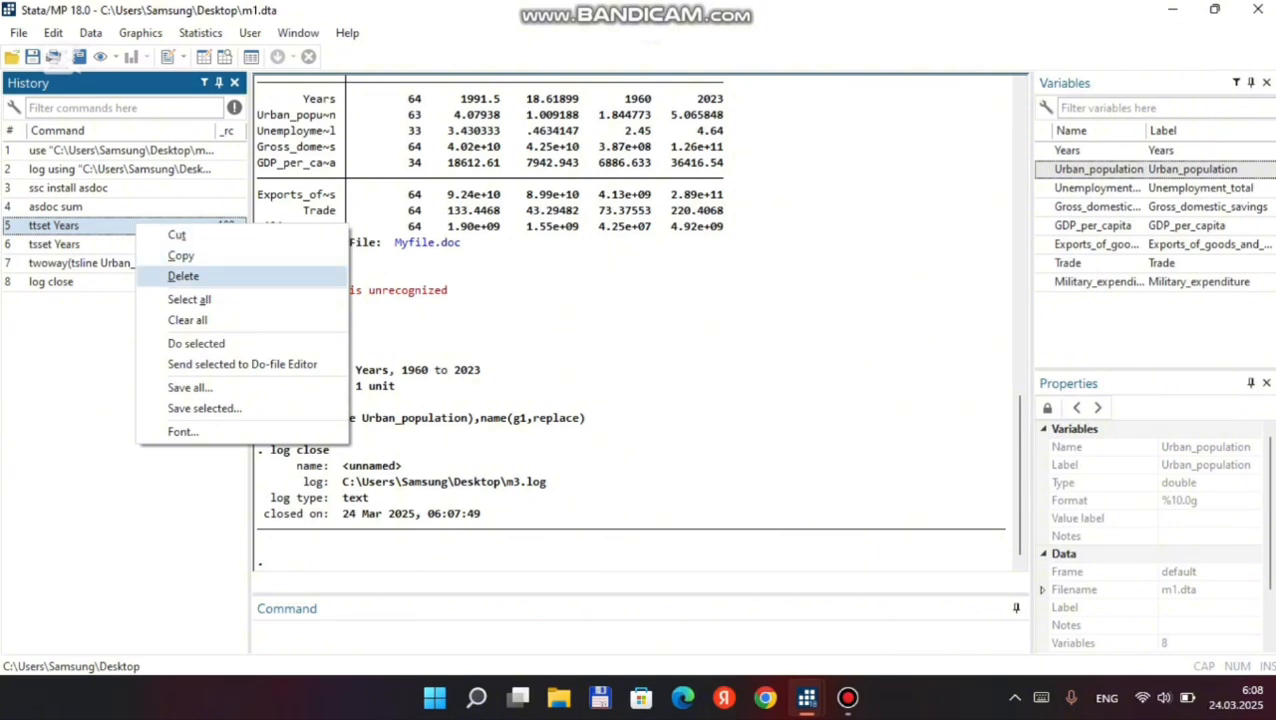
left_click(183, 276)
left_click(120, 150)
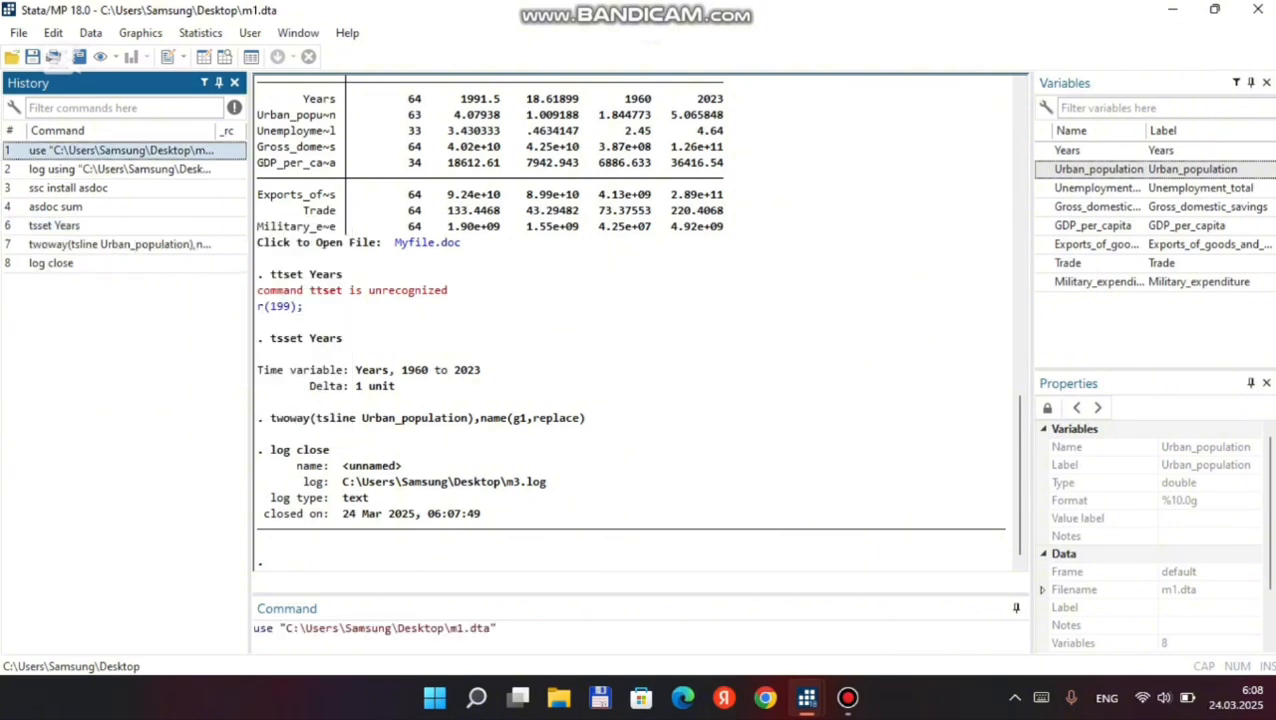
right_click(222, 150)
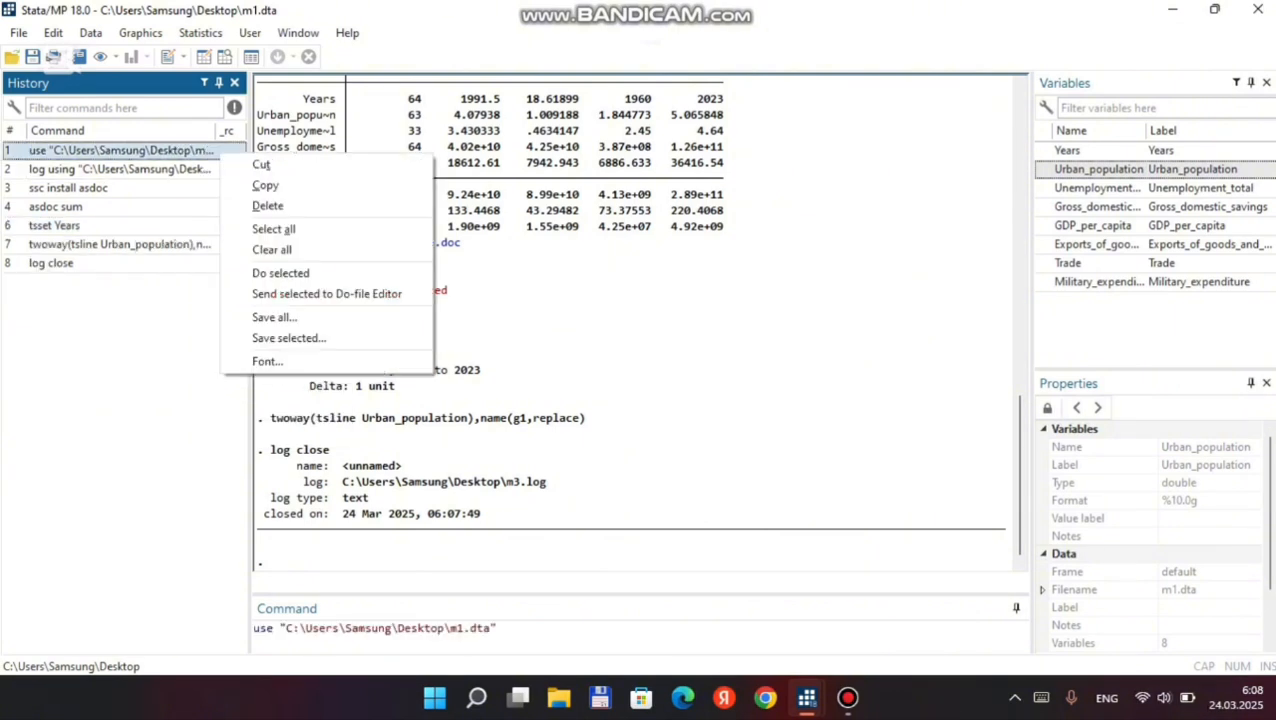
left_click(270, 228)
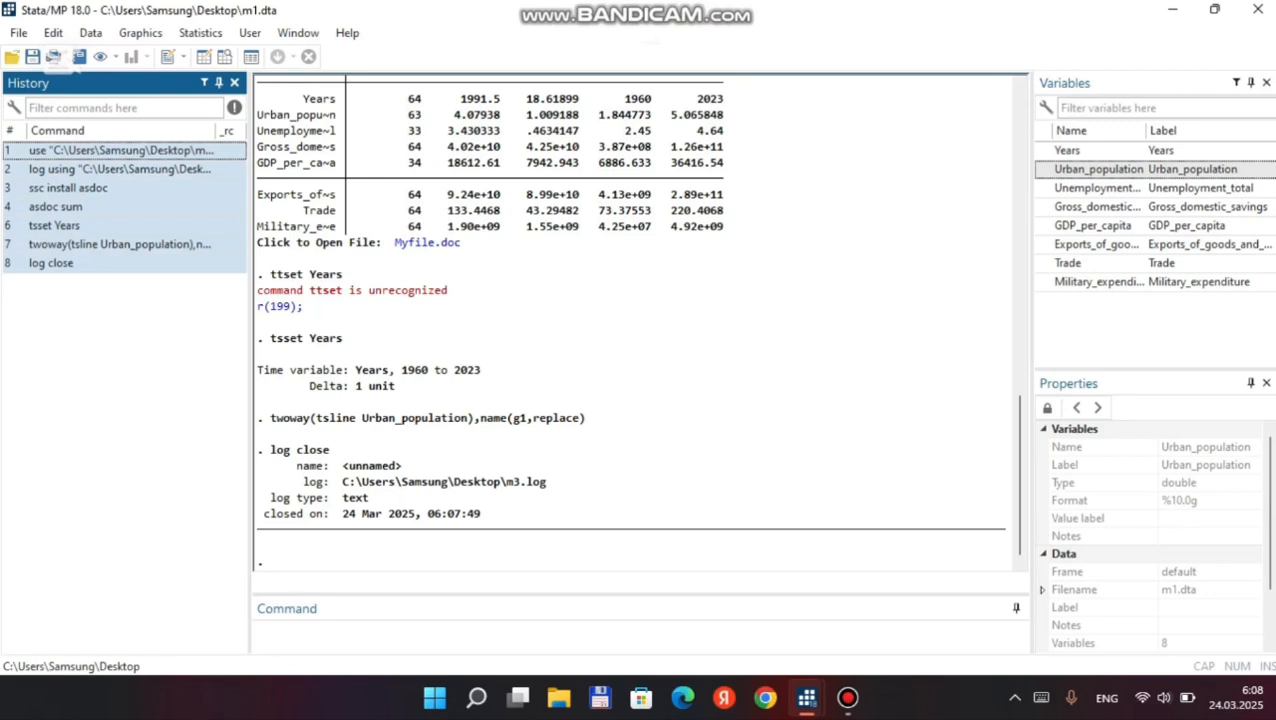
right_click(210, 206)
left_click(254, 238)
Step: Bring back the blank do-file and paste the copied history commands into it
mouse_move(807, 698)
left_click(905, 555)
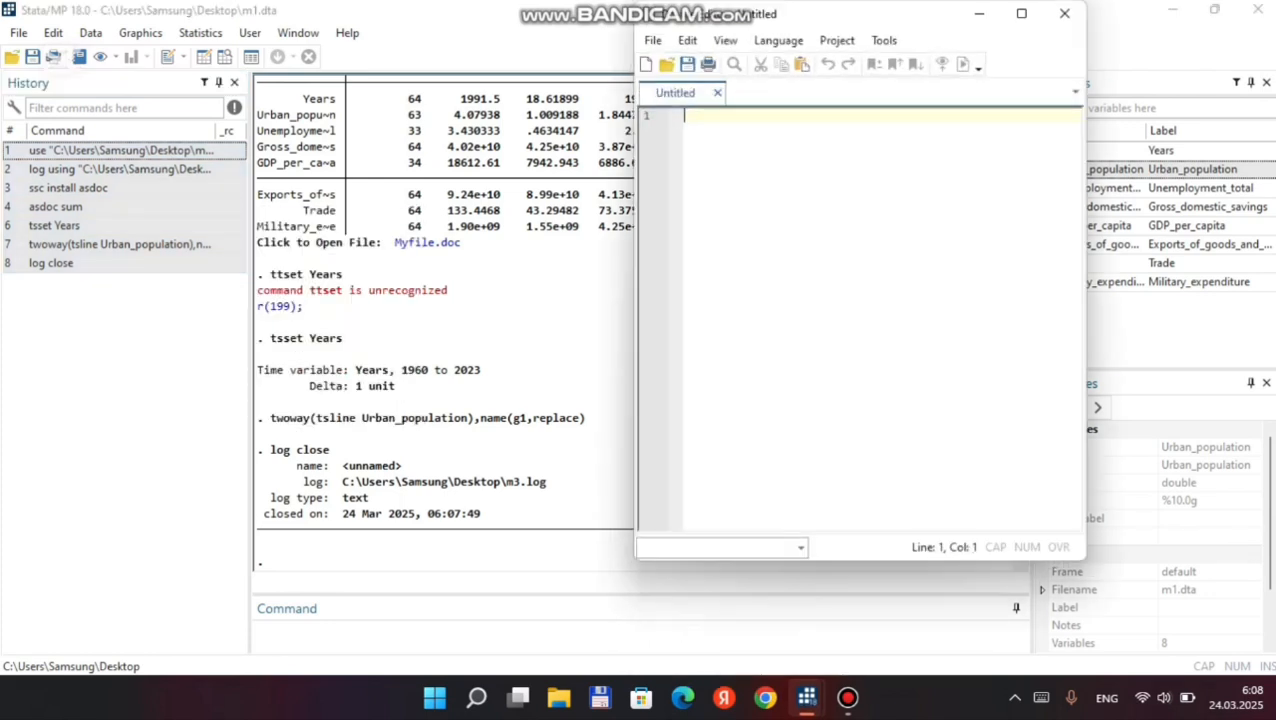
right_click(702, 123)
left_click(748, 225)
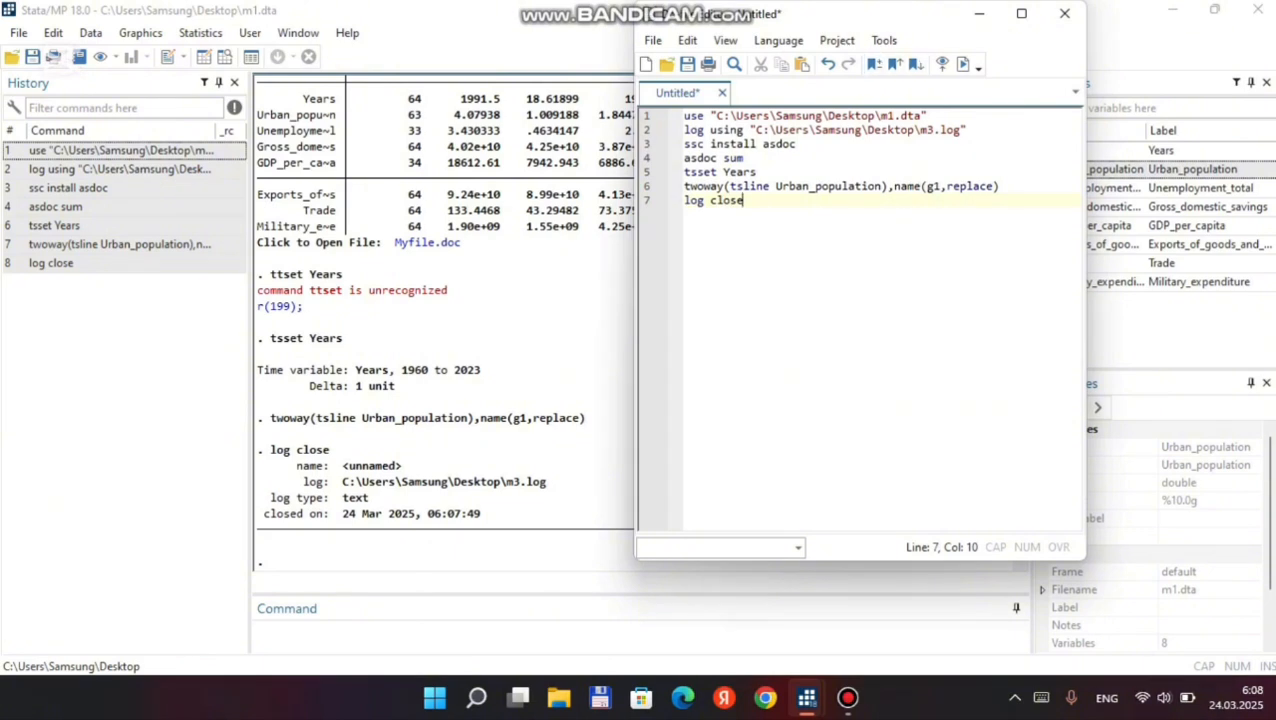
Step: Insert the comment line **Malaysia. above the use command at the start of the do-file
key("ctrl+Home")
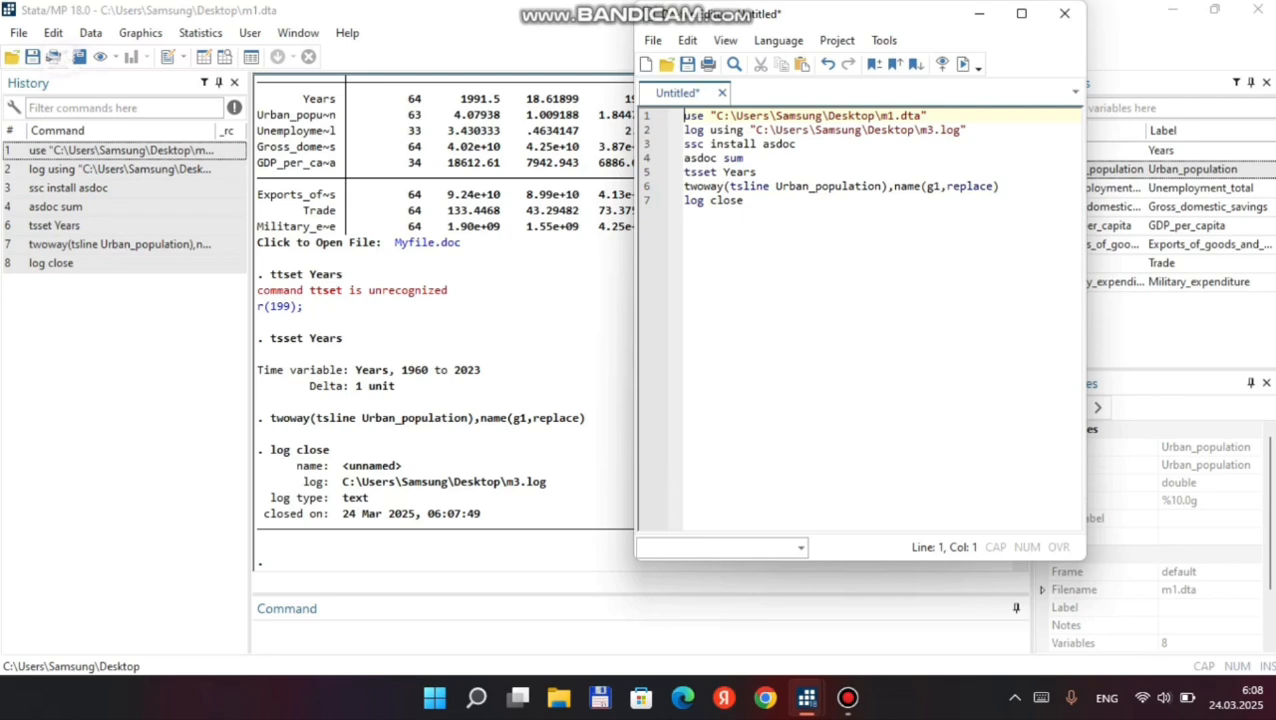
key("Return")
key("Up")
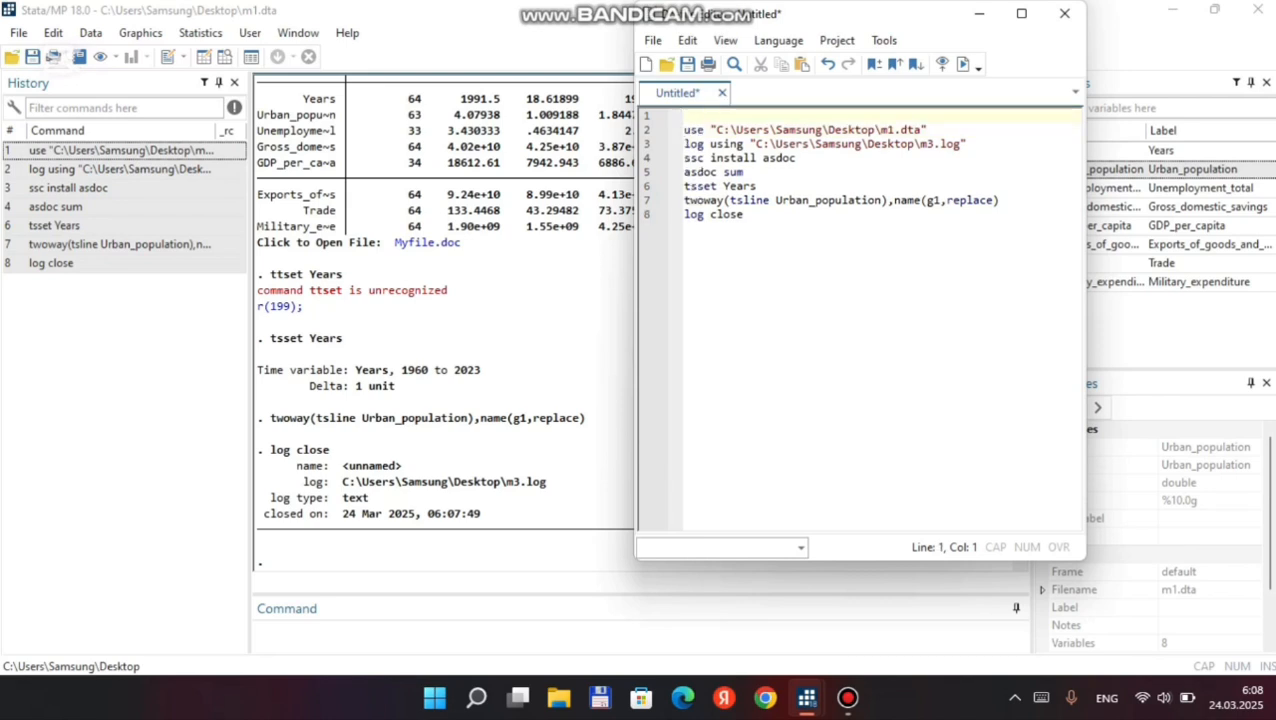
type("**Malaysia")
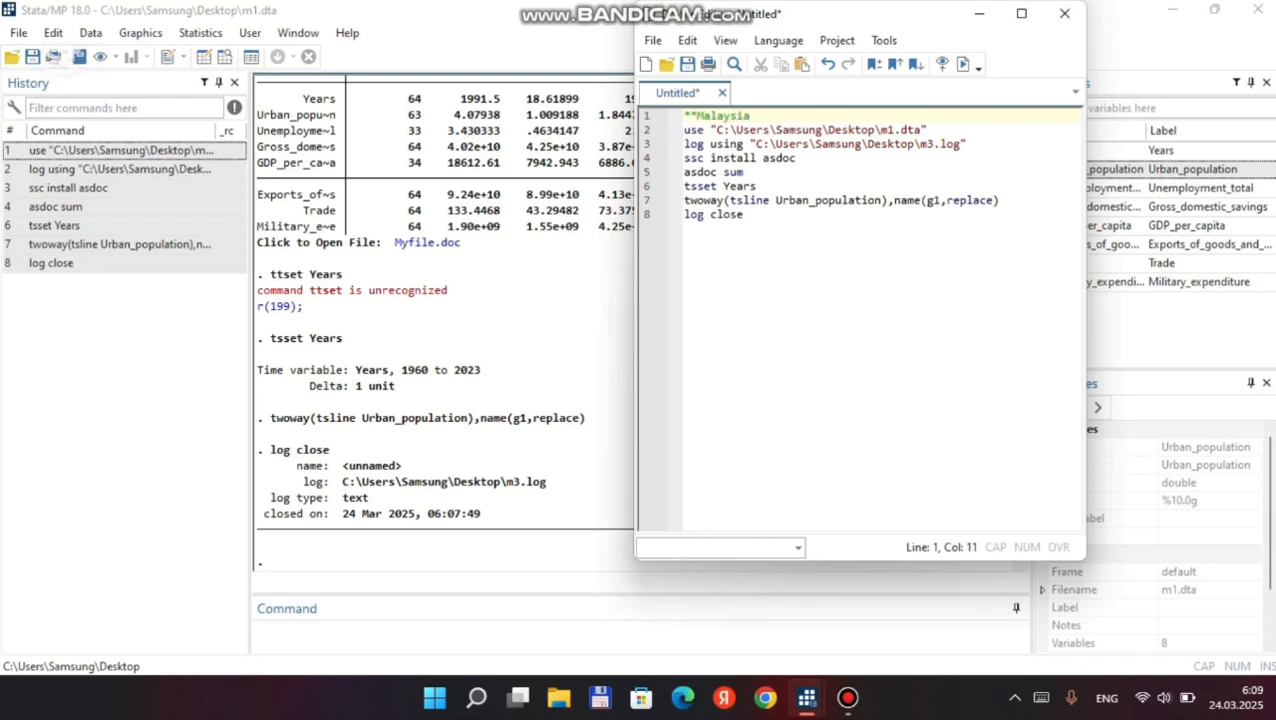
type(".")
Step: Save the do-file on the desktop as m3 in the Do-file (*.do) format
left_click(652, 40)
left_click(687, 40)
left_click(652, 40)
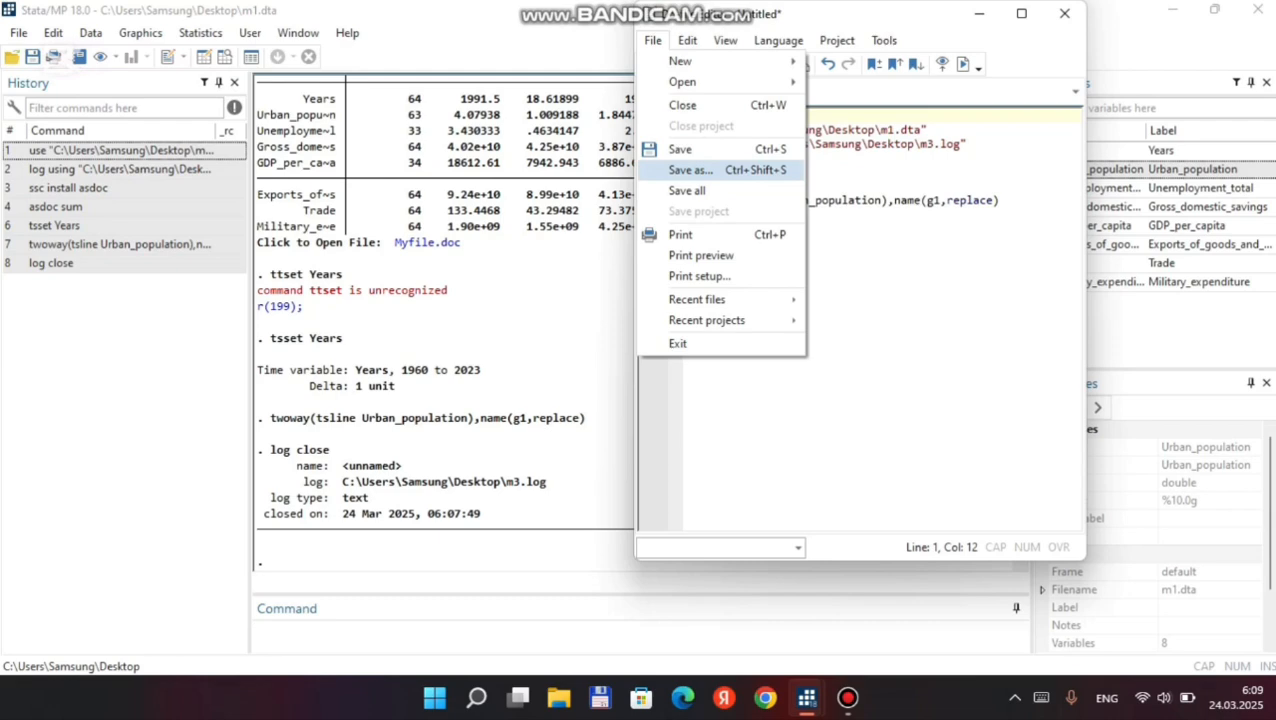
left_click(690, 170)
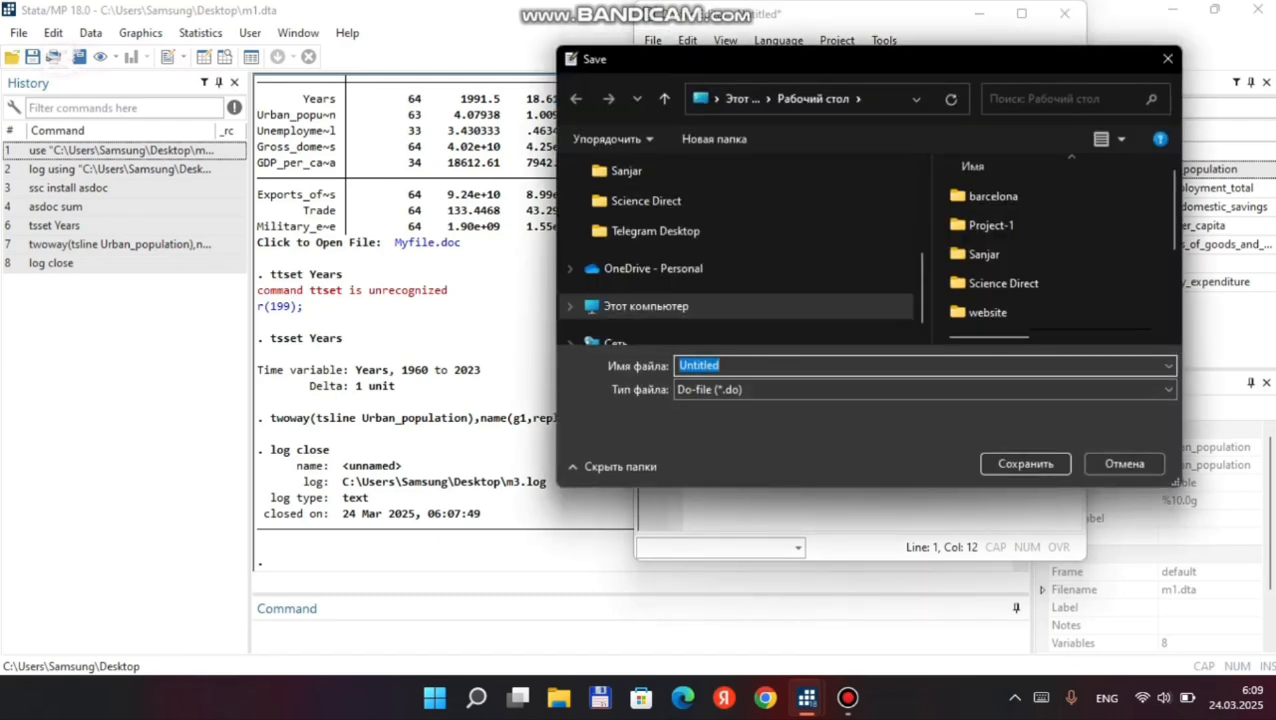
key("BackSpace")
type("m3")
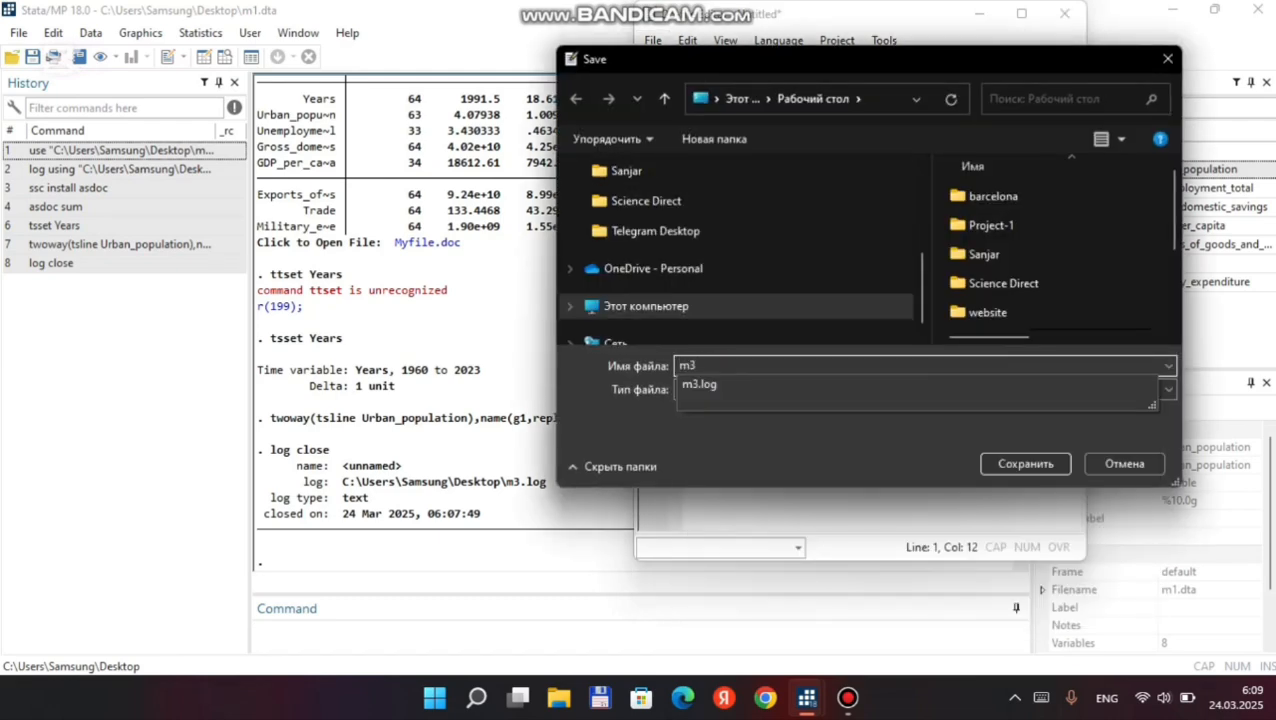
left_click(1168, 390)
left_click(1168, 390)
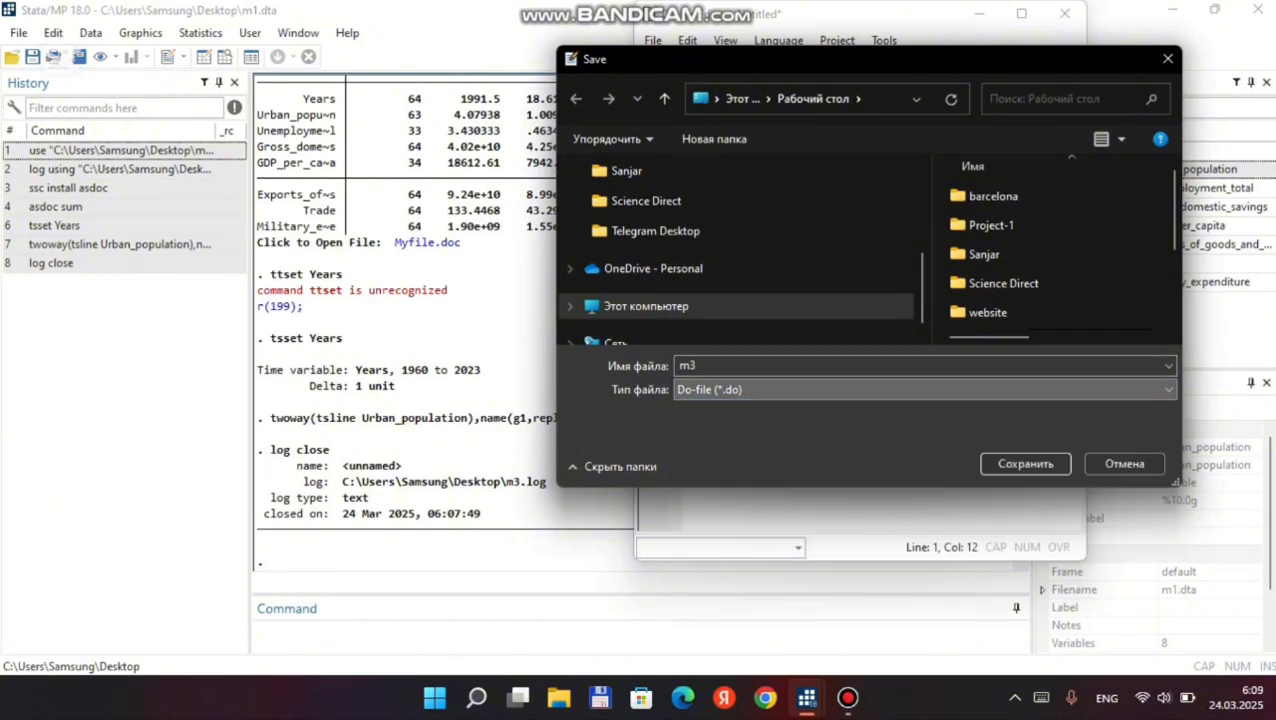
key("Return")
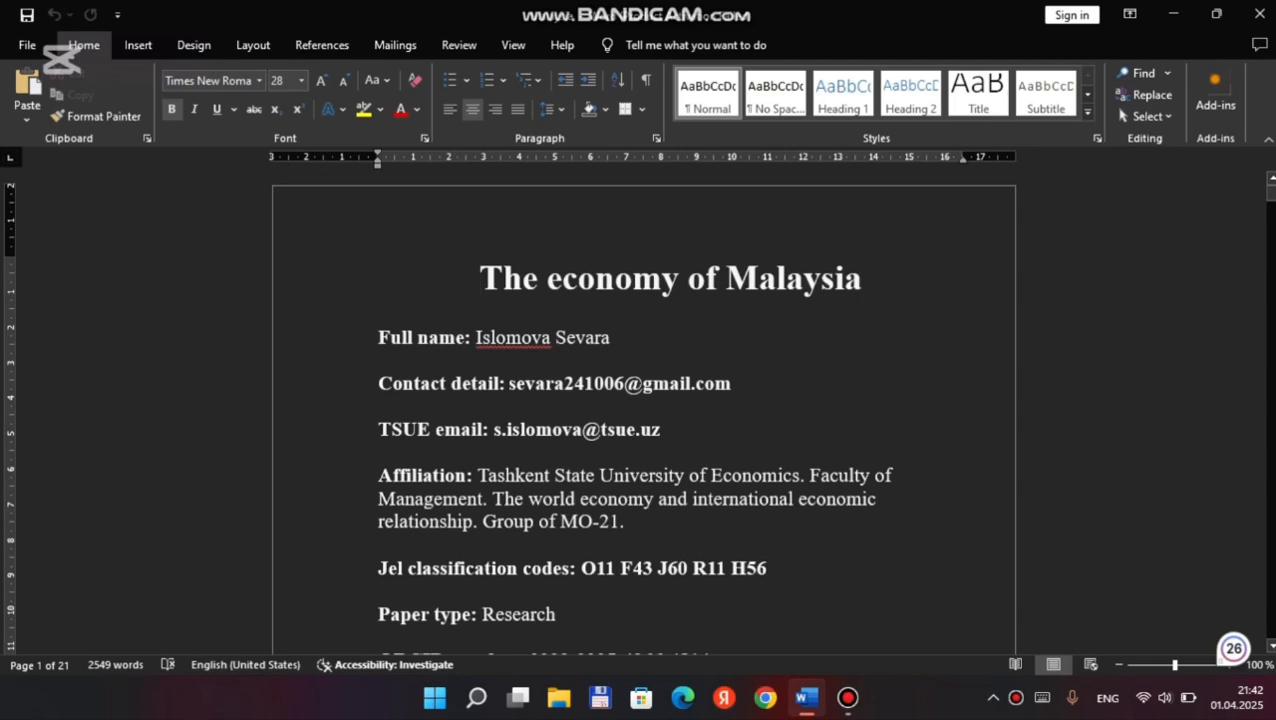
Step: Examine the title page of the Word paper "The economy of Malaysia", including its author details, classification codes and flag image
scroll(642, 410, "down", 1)
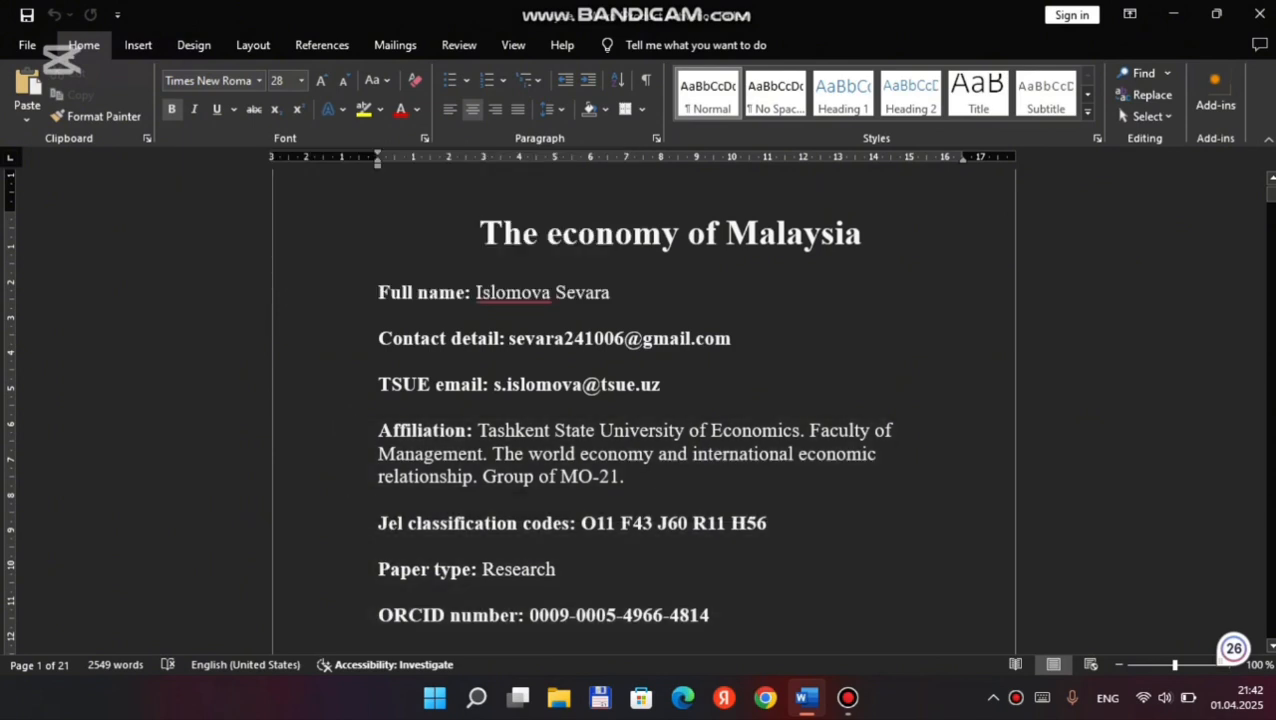
scroll(634, 415, "down", 1)
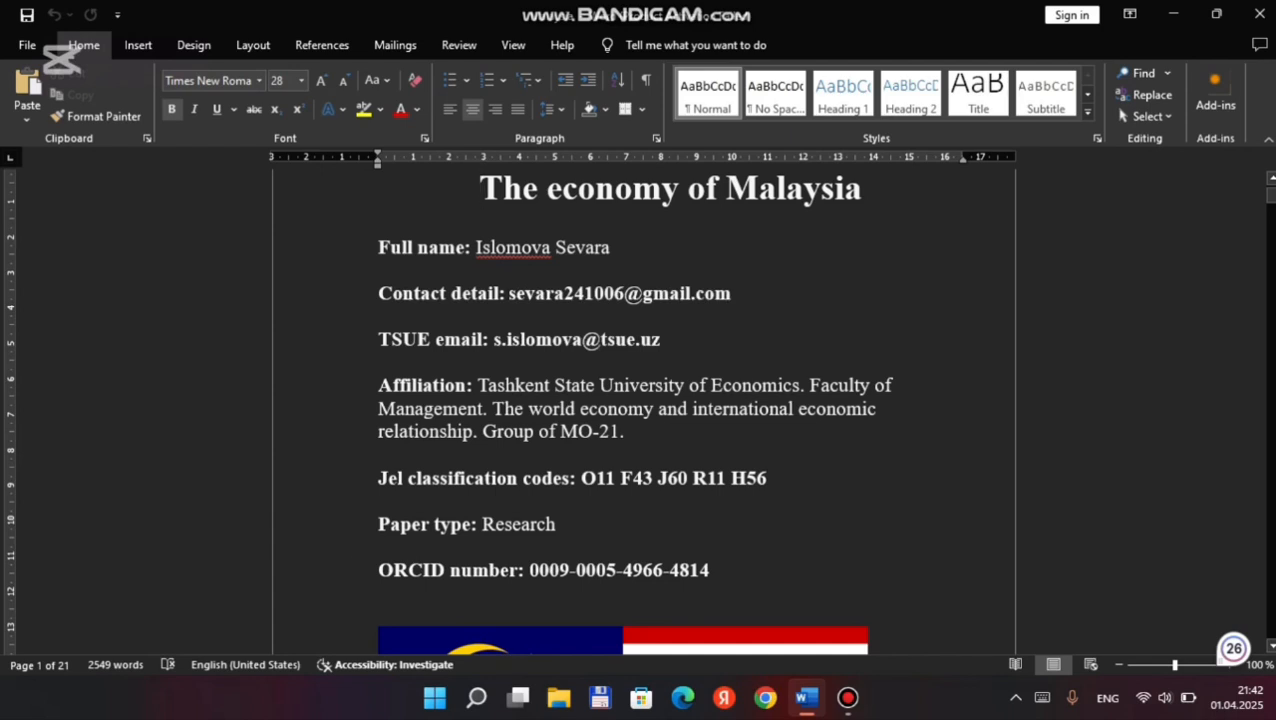
scroll(352, 523, "down", 2)
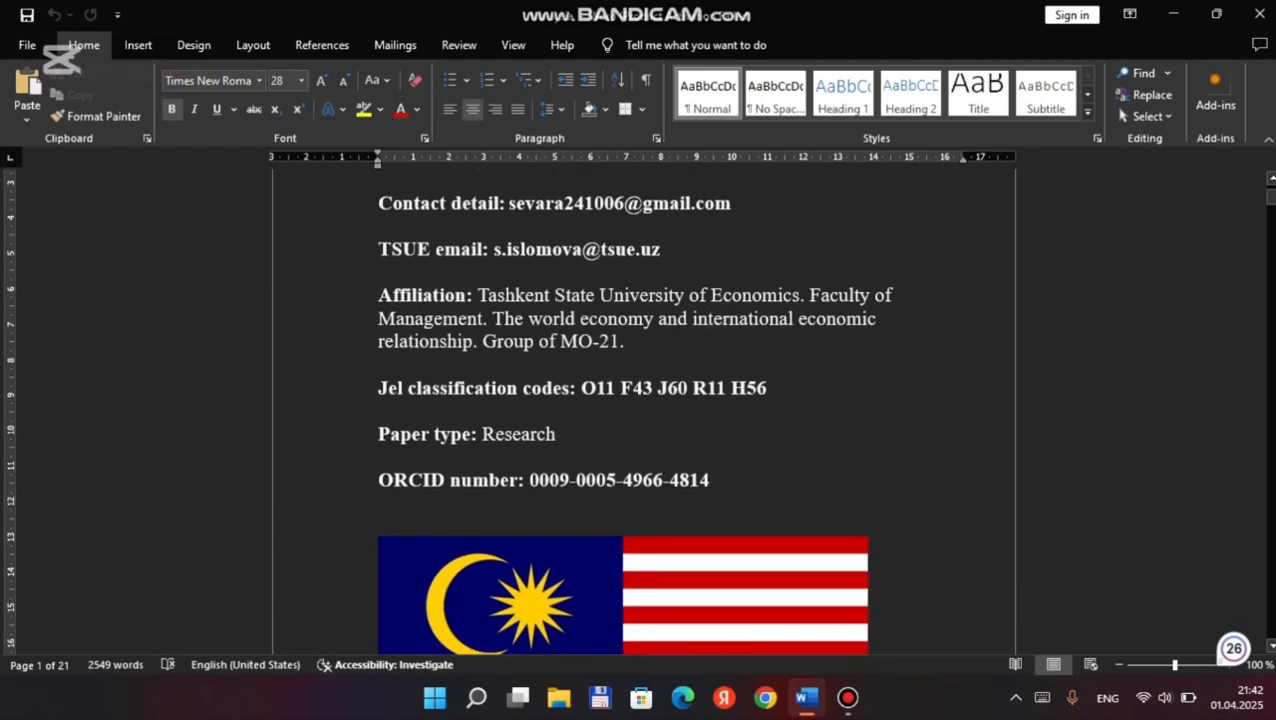
scroll(643, 410, "up", 4)
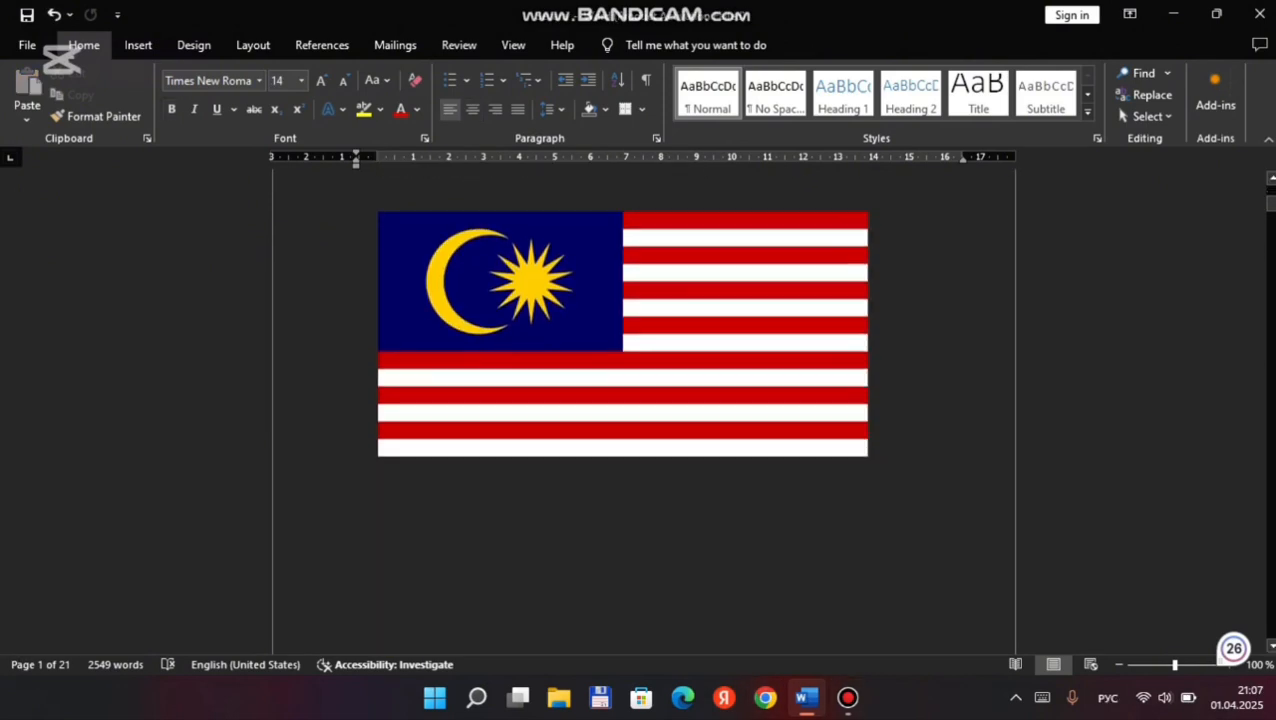
Step: Read through the paper's Abstract, Keywords, Introduction and Literature Review sections
scroll(643, 410, "down", 12)
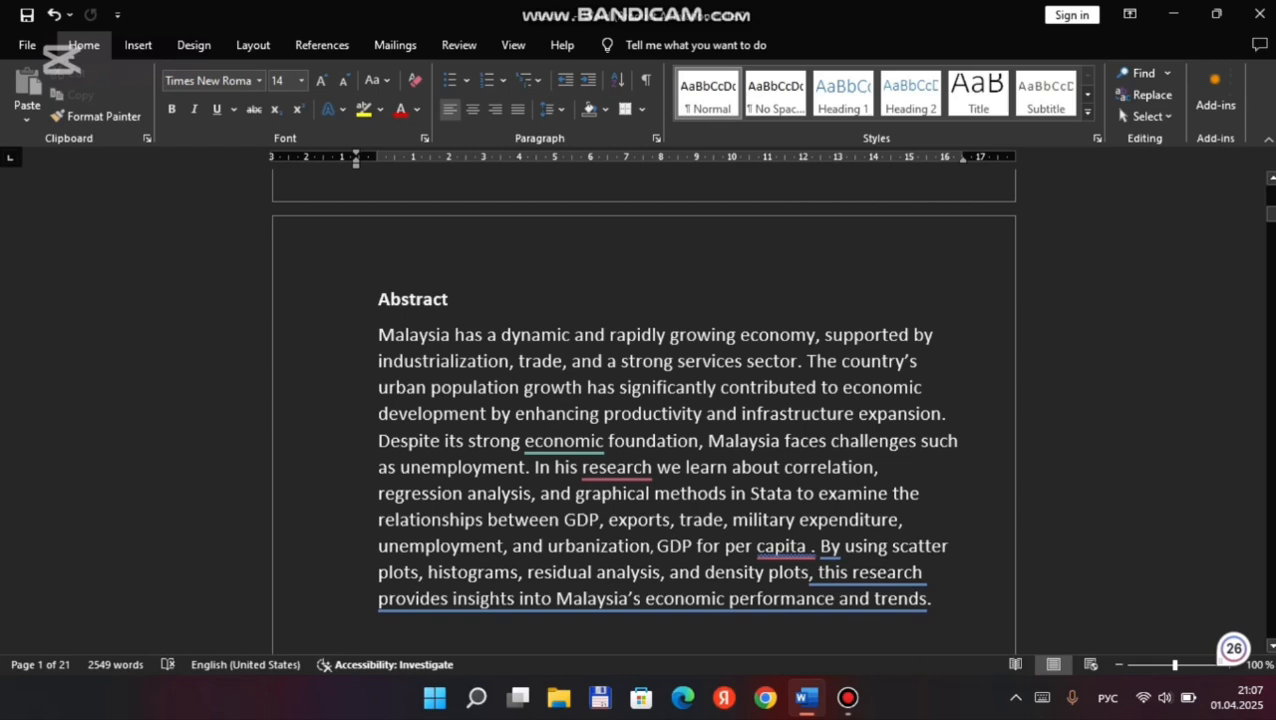
scroll(642, 410, "down", 4)
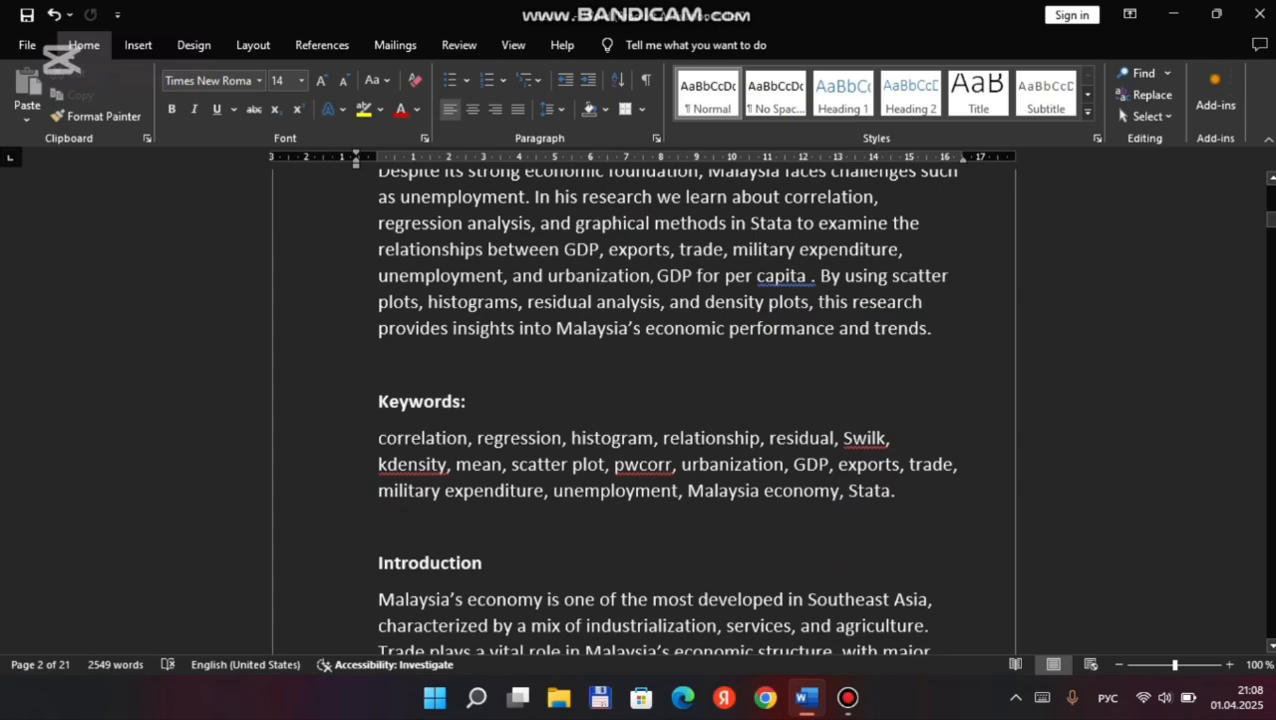
scroll(645, 410, "down", 3)
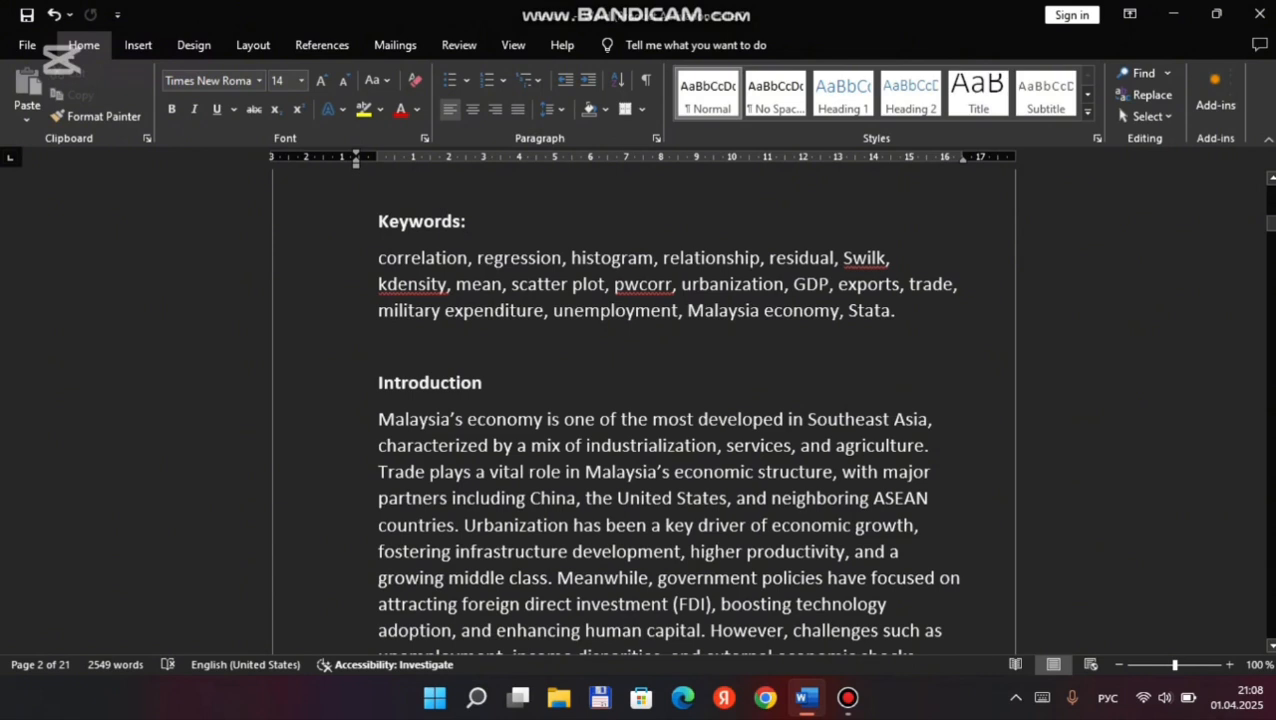
scroll(667, 410, "down", 1)
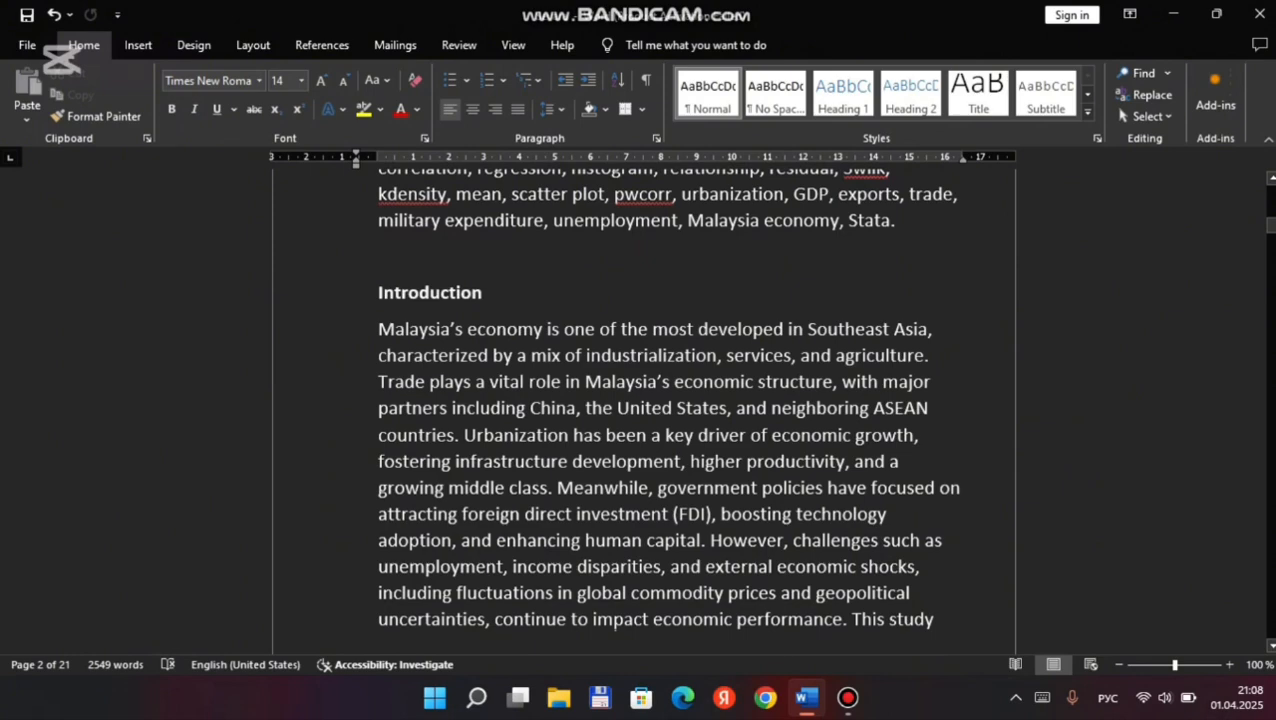
scroll(643, 400, "down", 10)
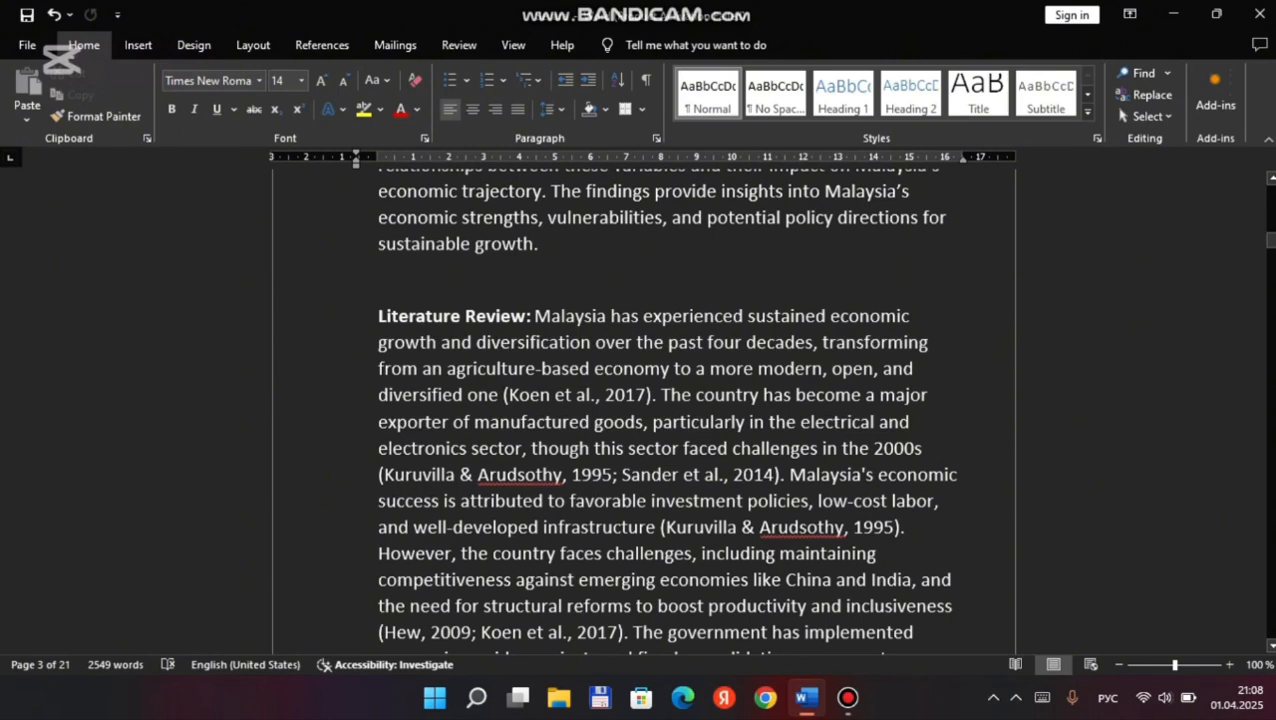
scroll(667, 410, "down", 2)
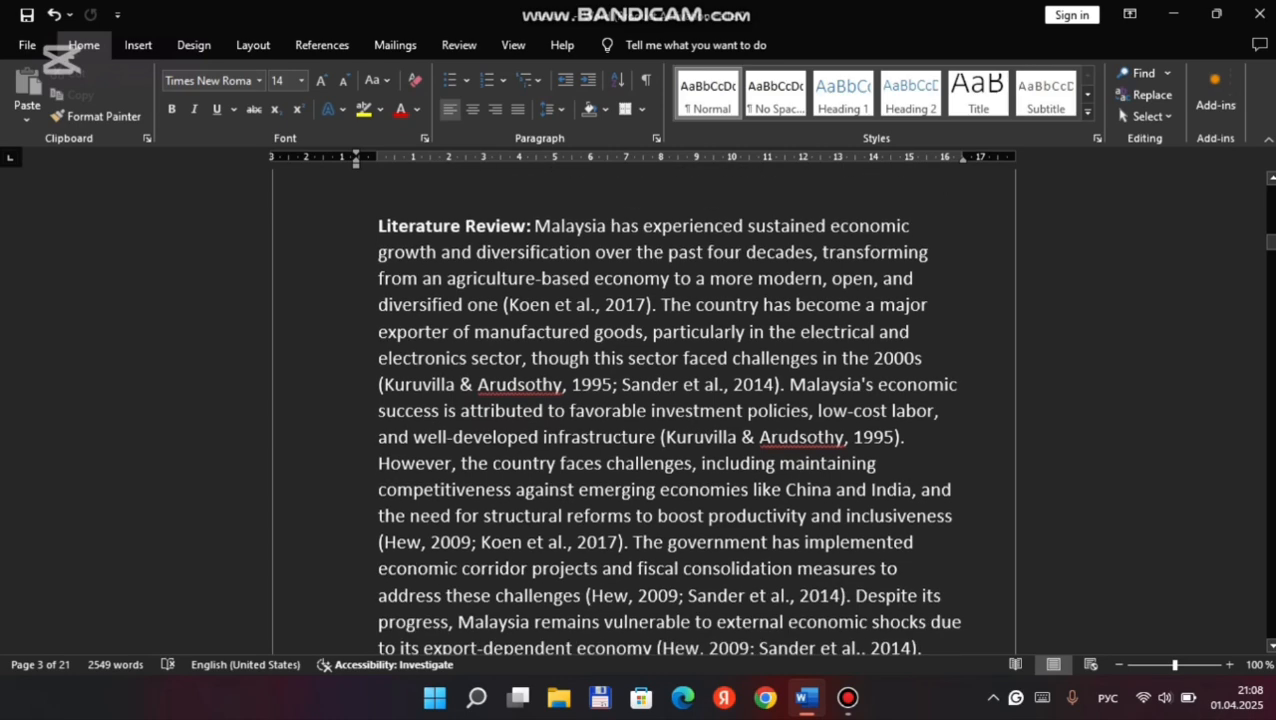
Step: Review the Methods section, from Pearson and Spearman correlation through linear regression, the Shapiro-Wilk test and VIF
scroll(644, 410, "down", 15)
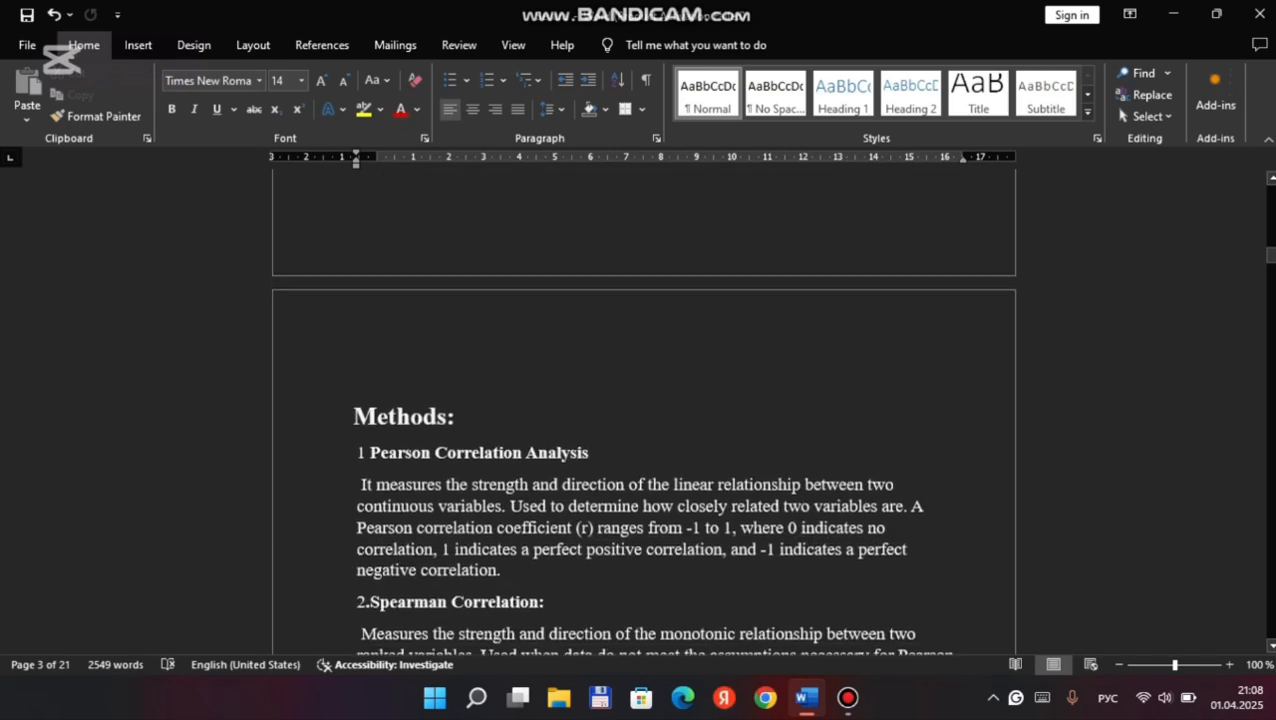
scroll(644, 410, "down", 1)
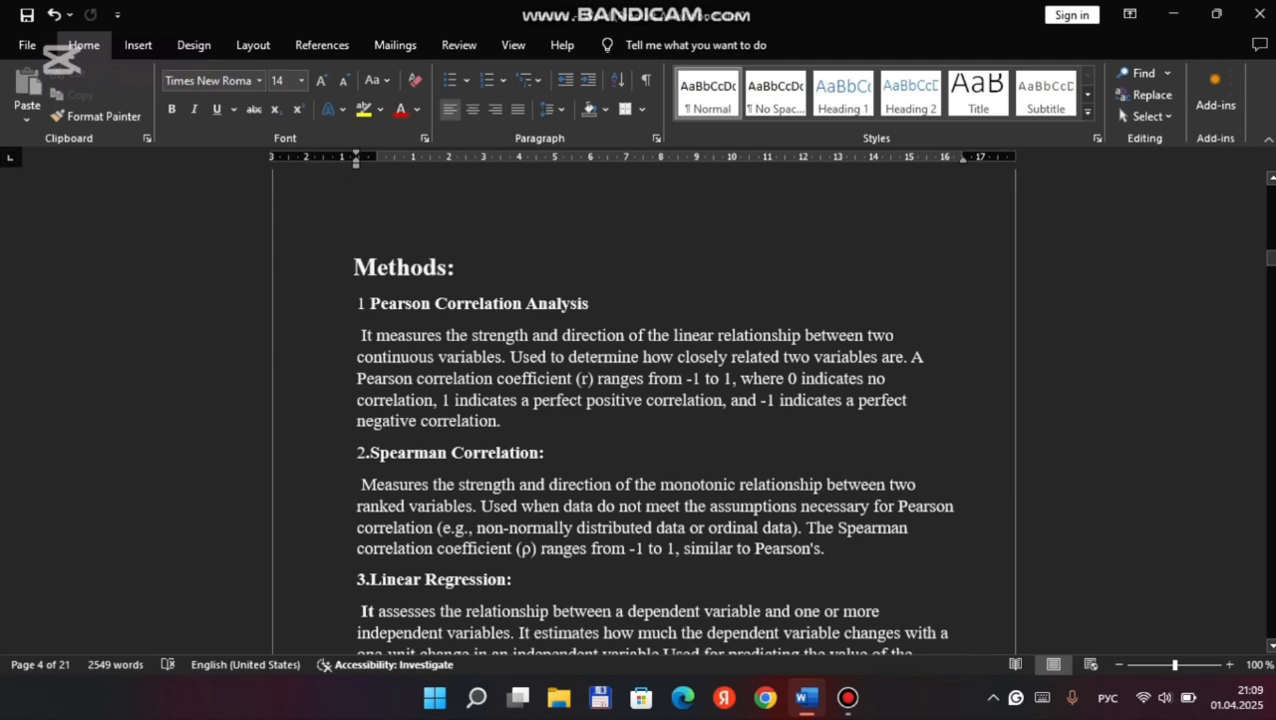
scroll(652, 420, "down", 2)
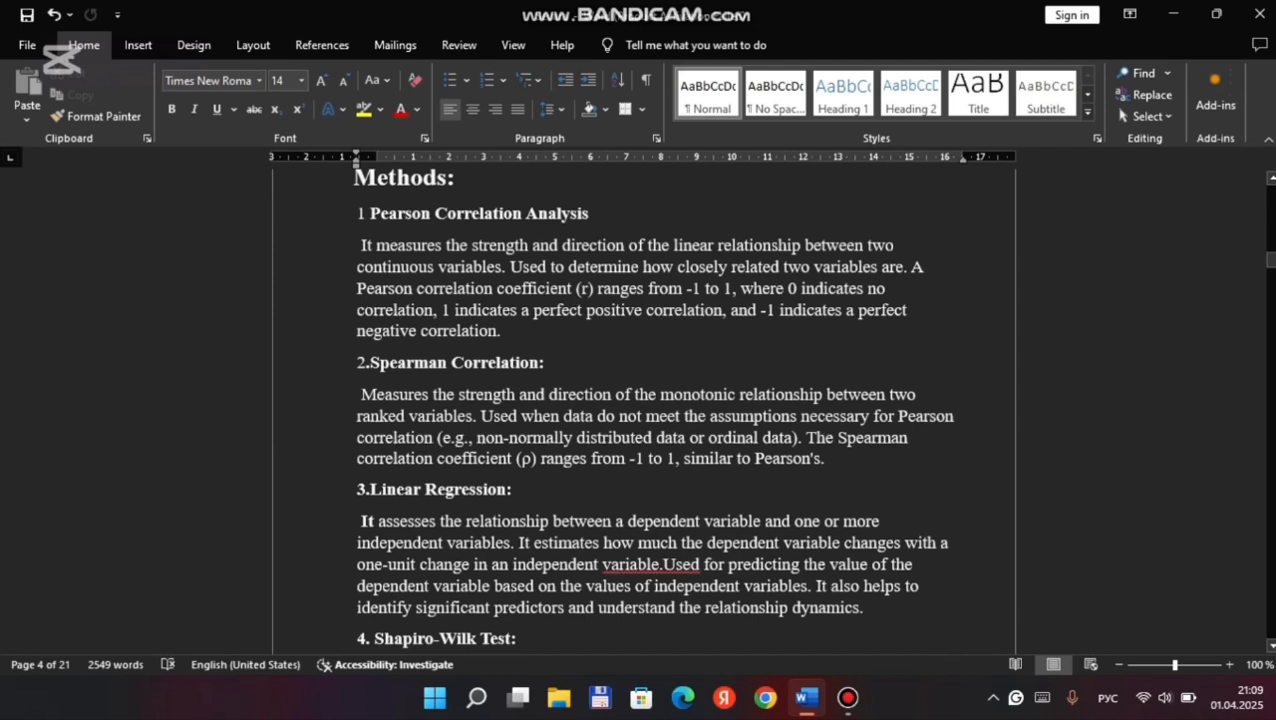
scroll(650, 410, "down", 2)
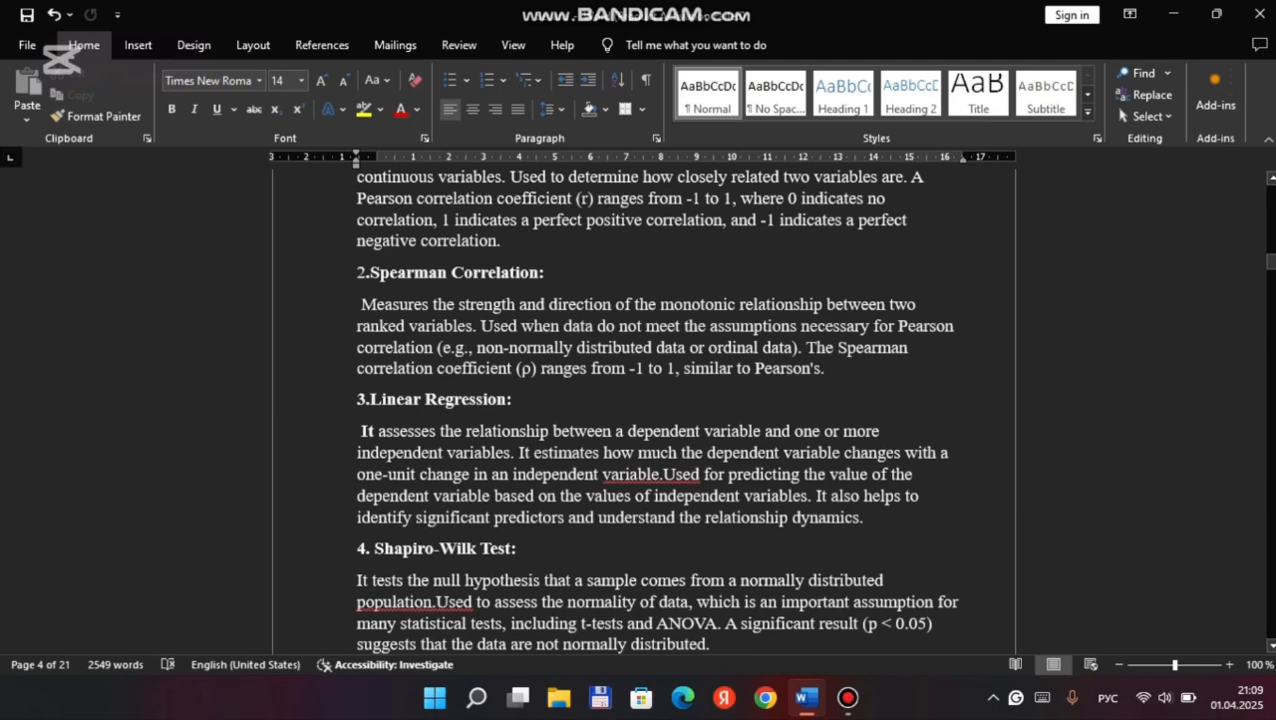
scroll(655, 410, "down", 1)
scroll(655, 410, "down", 1)
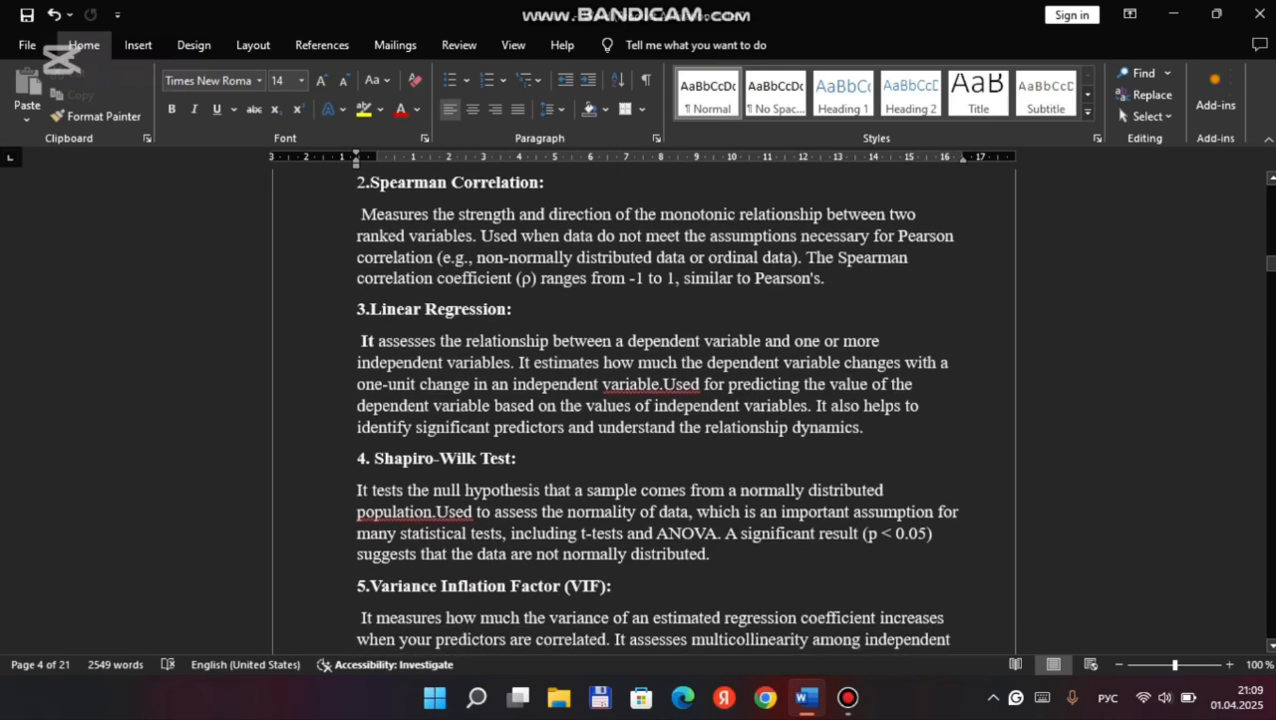